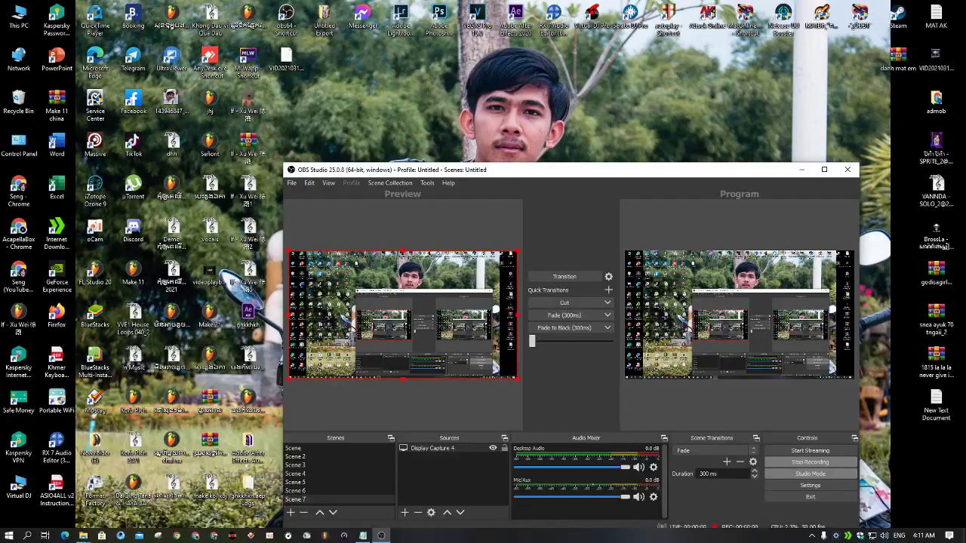
# Minimize OBS Studio and refresh the Windows desktop nine times in a row
pyautogui.click(801, 169)
pyautogui.rightClick(613, 195)
pyautogui.click(630, 225)
pyautogui.rightClick(642, 222)
pyautogui.click(660, 255)
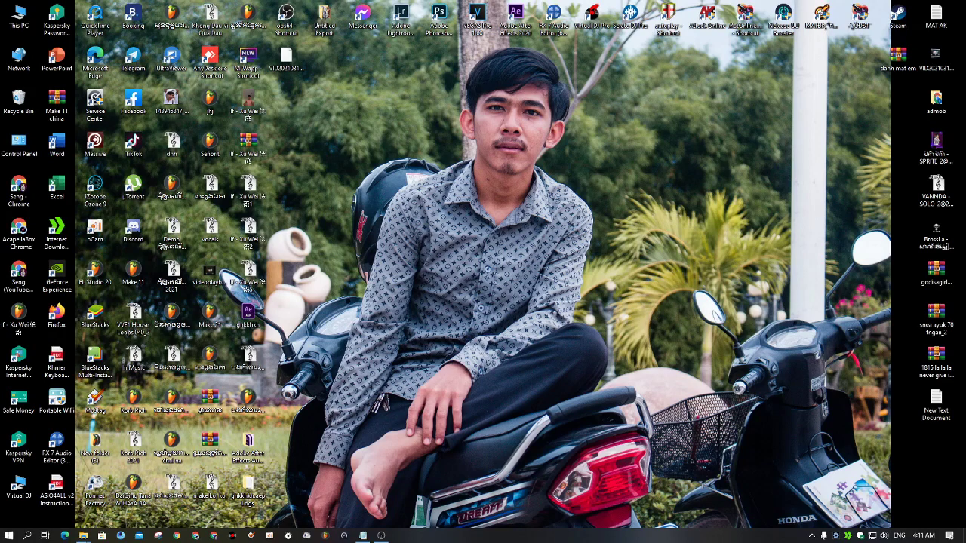
pyautogui.rightClick(664, 254)
pyautogui.click(683, 287)
pyautogui.rightClick(660, 255)
pyautogui.click(679, 287)
pyautogui.rightClick(631, 246)
pyautogui.click(656, 276)
pyautogui.rightClick(630, 276)
pyautogui.click(655, 307)
pyautogui.rightClick(629, 278)
pyautogui.click(655, 307)
pyautogui.rightClick(597, 219)
pyautogui.click(623, 249)
pyautogui.rightClick(593, 213)
pyautogui.click(619, 241)
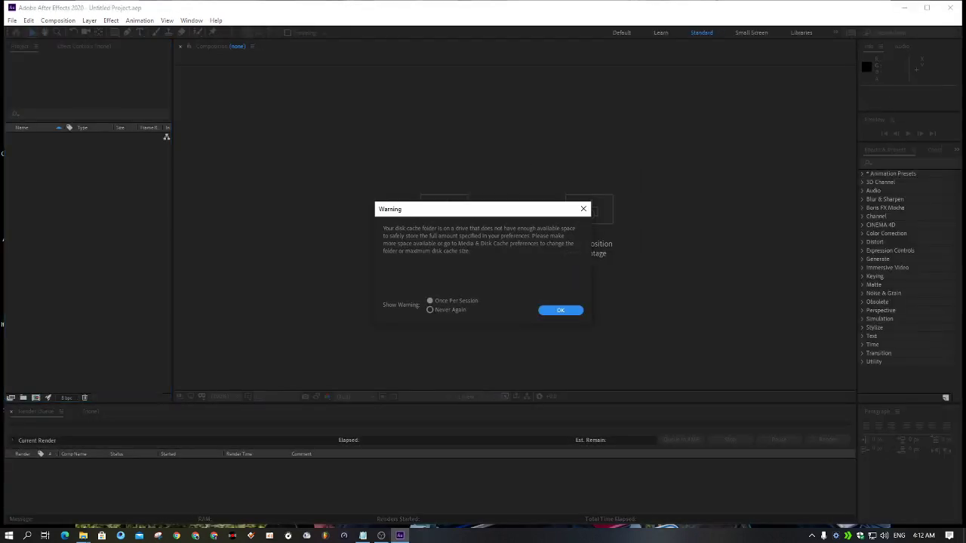
# Dismiss the disk-cache warning, maximize After Effects, and close the Home screen
pyautogui.press('Return')
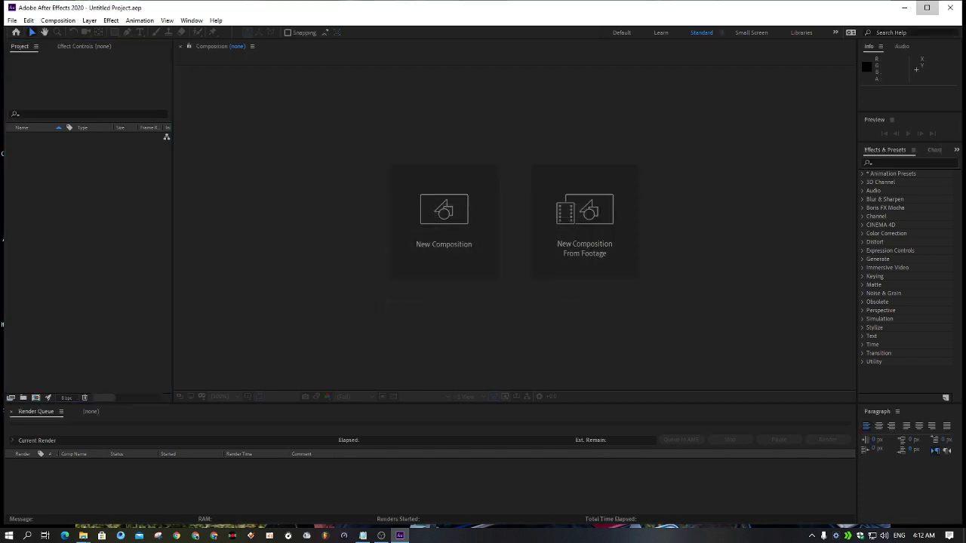
pyautogui.click(927, 8)
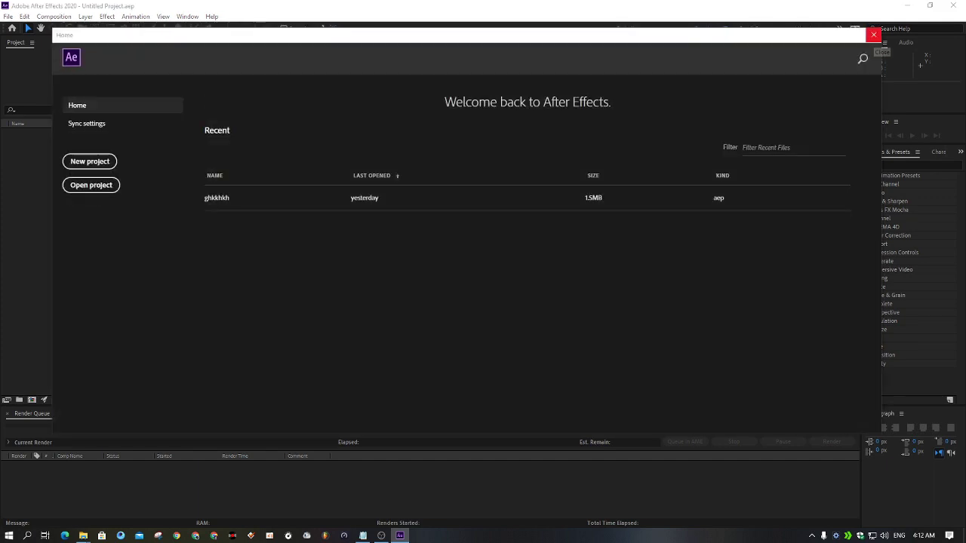
pyautogui.click(873, 35)
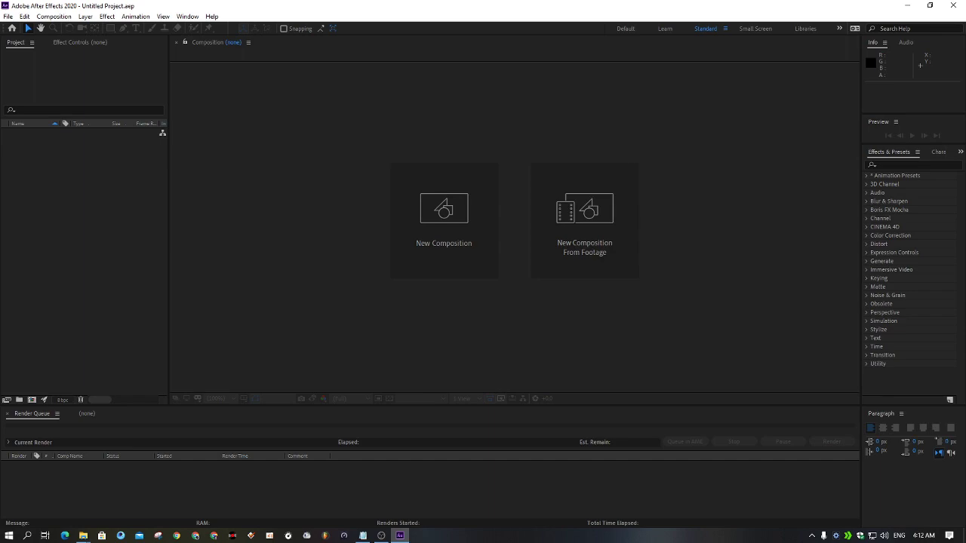
# Play the ARS Remix track from the Music folder, skip to about 0:35, pause, and return to After Effects
pyautogui.moveTo(83, 536)
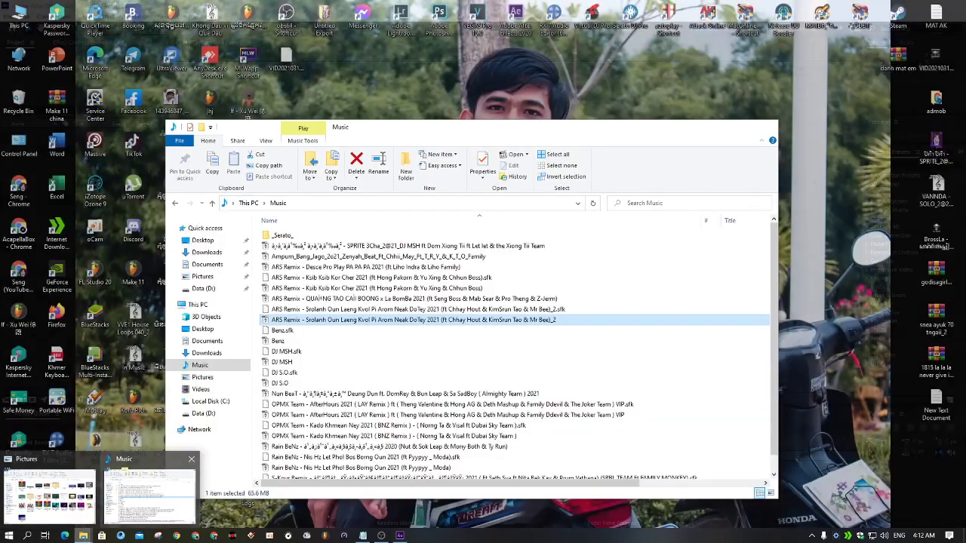
pyautogui.click(148, 492)
pyautogui.press('Return')
pyautogui.click(404, 296)
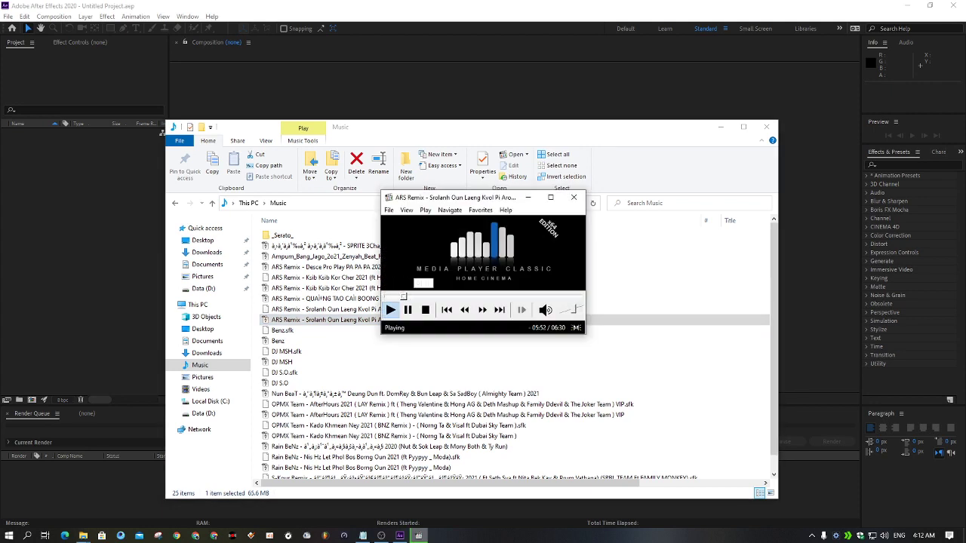
pyautogui.click(407, 309)
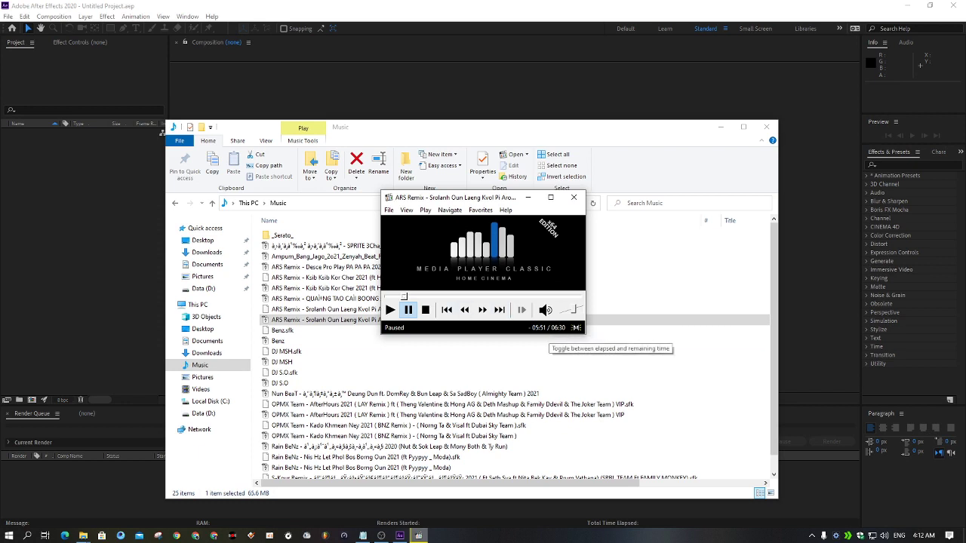
pyautogui.click(400, 535)
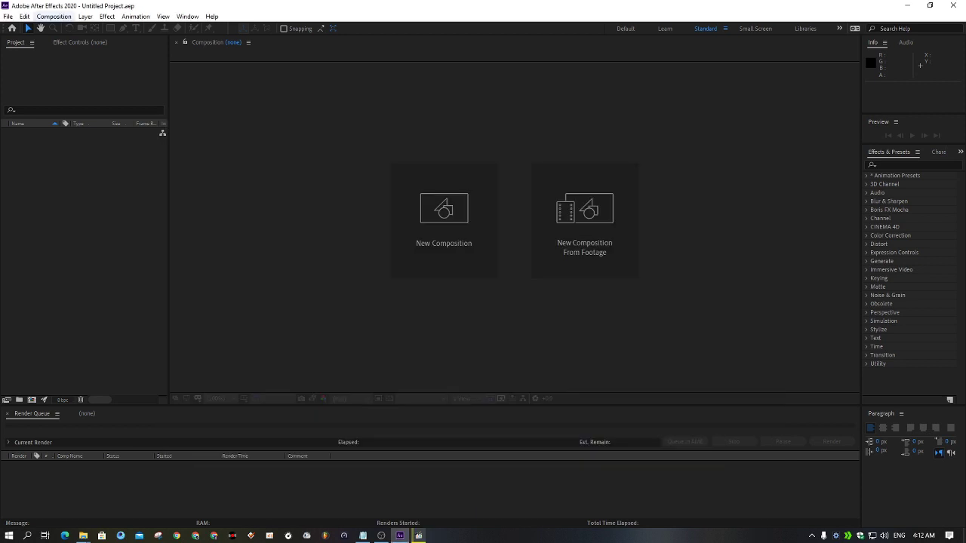
# Create a new composition with duration 0;06;30;00
pyautogui.click(53, 16)
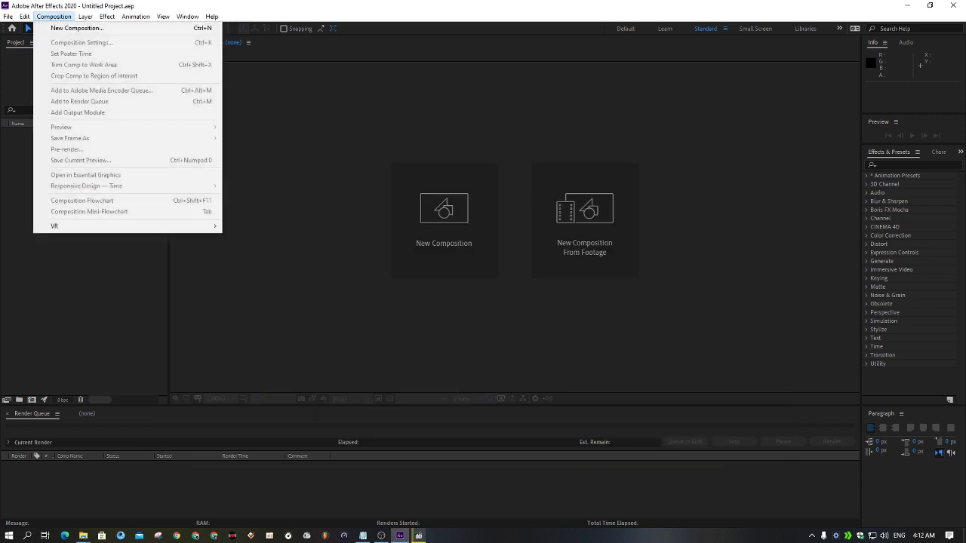
pyautogui.click(77, 28)
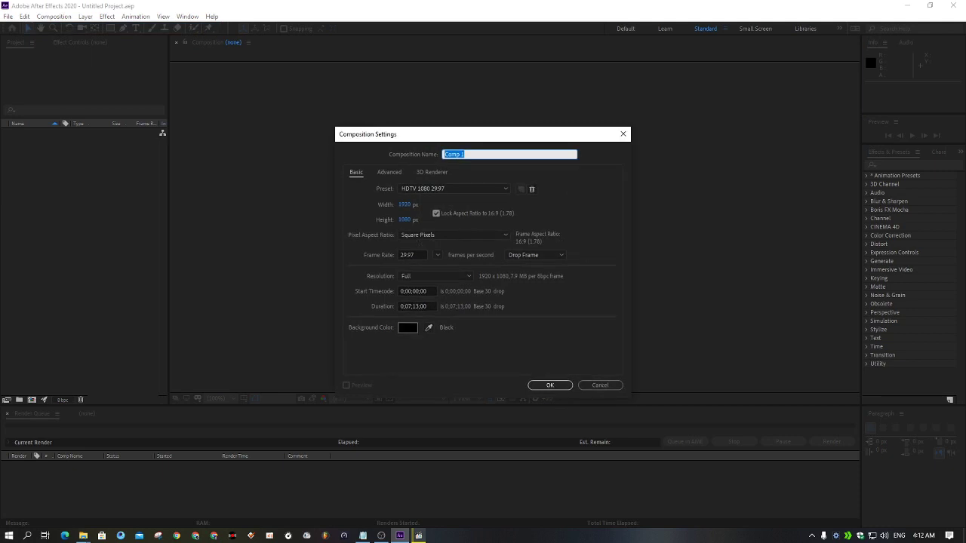
pyautogui.click(409, 307)
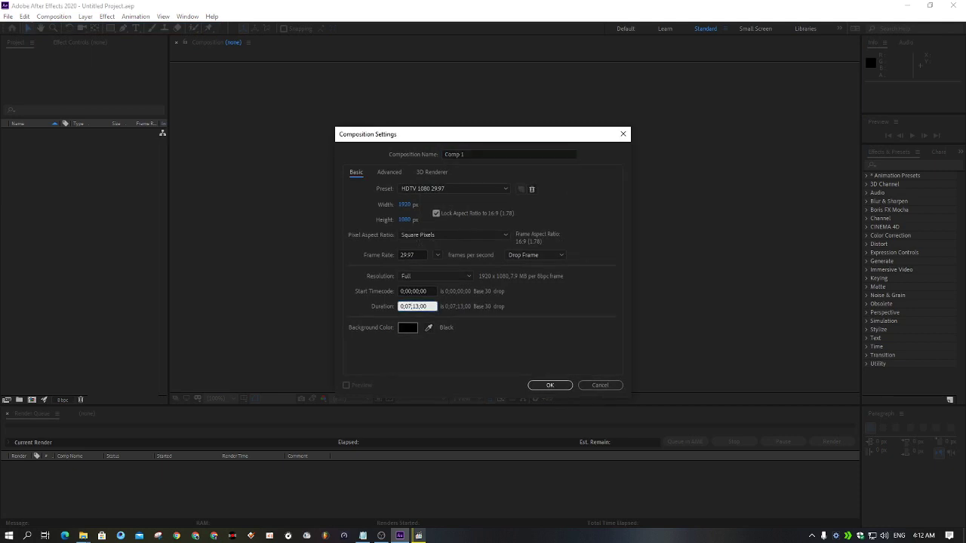
pyautogui.press('BackSpace')
pyautogui.write('6')
pyautogui.press('Delete')
pyautogui.press('Delete')
pyautogui.press('Delete')
pyautogui.write('30')
pyautogui.press('Return')
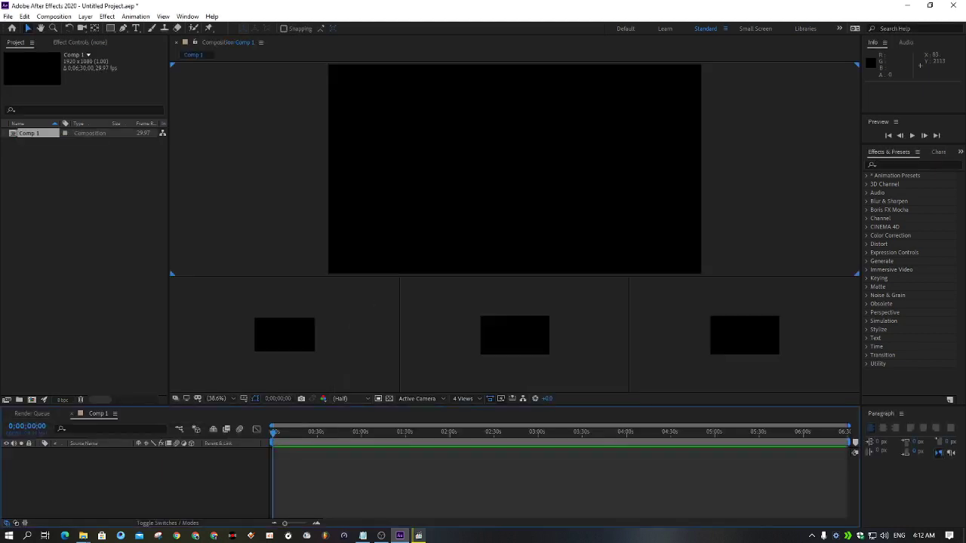
# Set the viewer to 1 View and enlarge the timeline panel
pyautogui.click(463, 399)
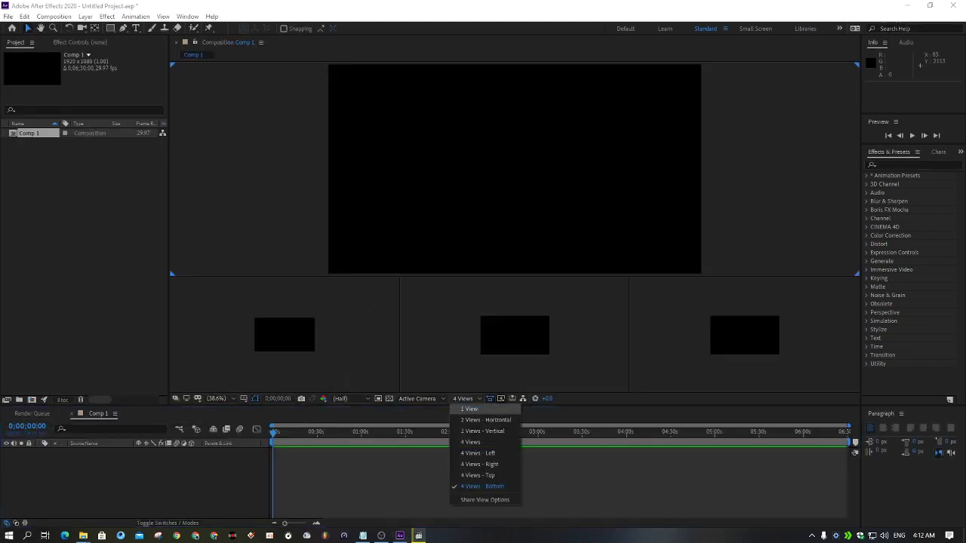
pyautogui.click(470, 409)
pyautogui.click(462, 399)
pyautogui.click(487, 420)
pyautogui.click(463, 399)
pyautogui.click(469, 408)
pyautogui.moveTo(513, 406); pyautogui.dragTo(513, 291)
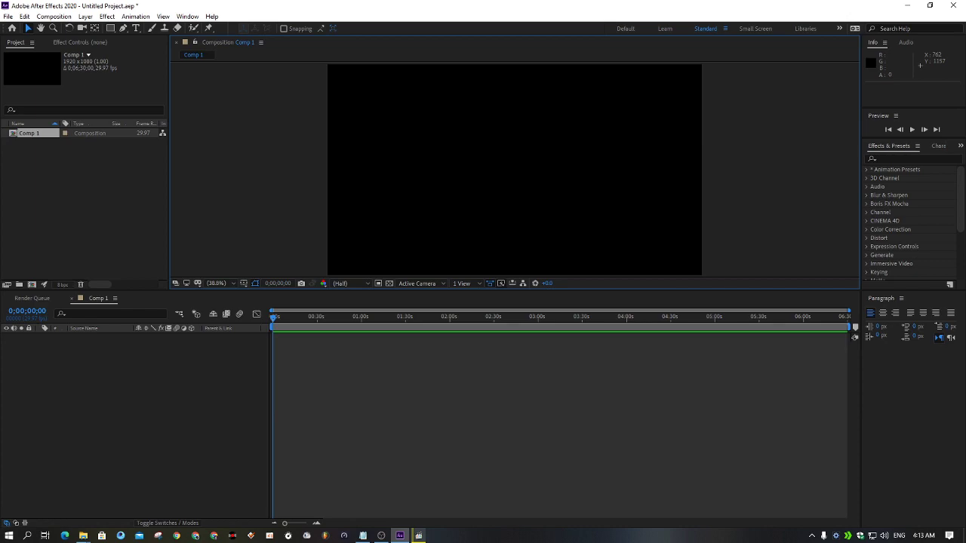
# Add the ARS Remix wav from the Music folder into Comp 1
pyautogui.moveTo(83, 536)
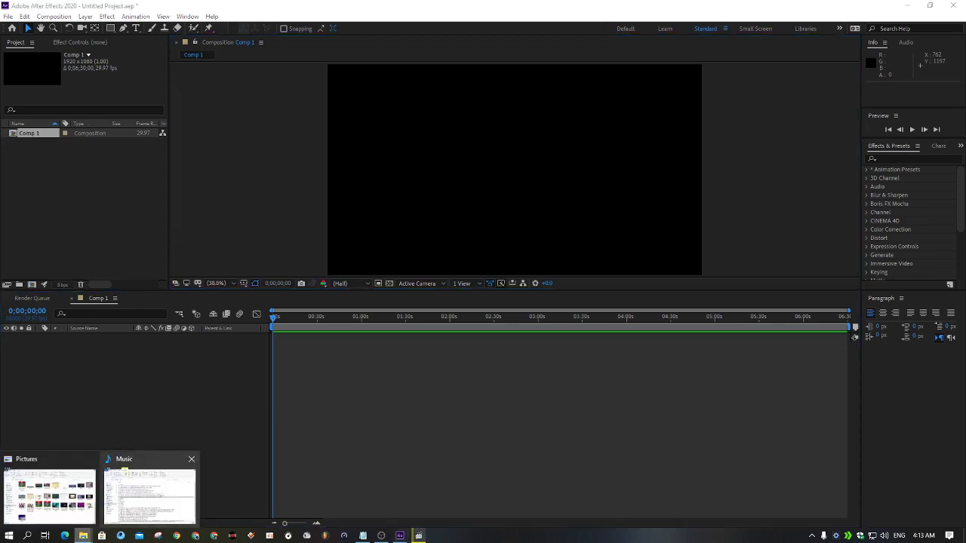
pyautogui.click(149, 496)
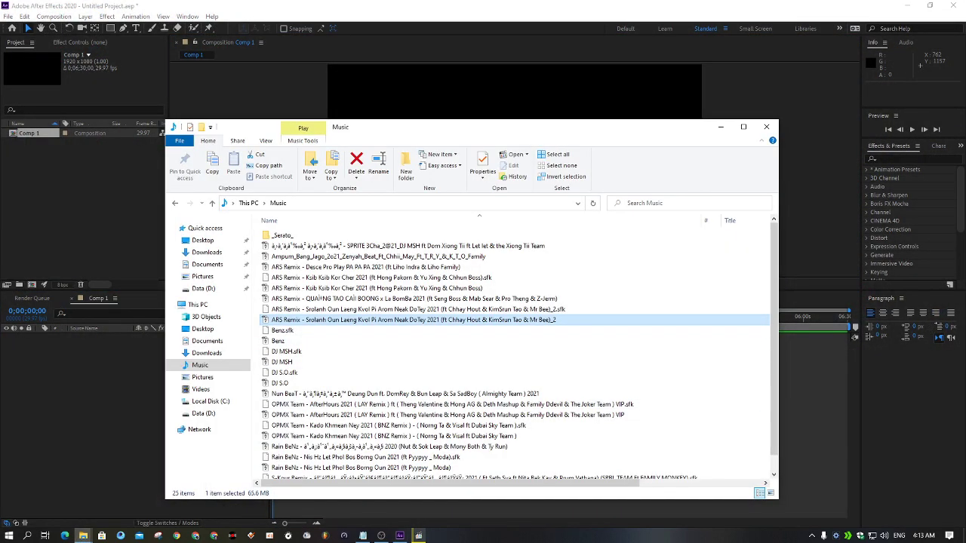
pyautogui.moveTo(332, 320); pyautogui.dragTo(98, 340)
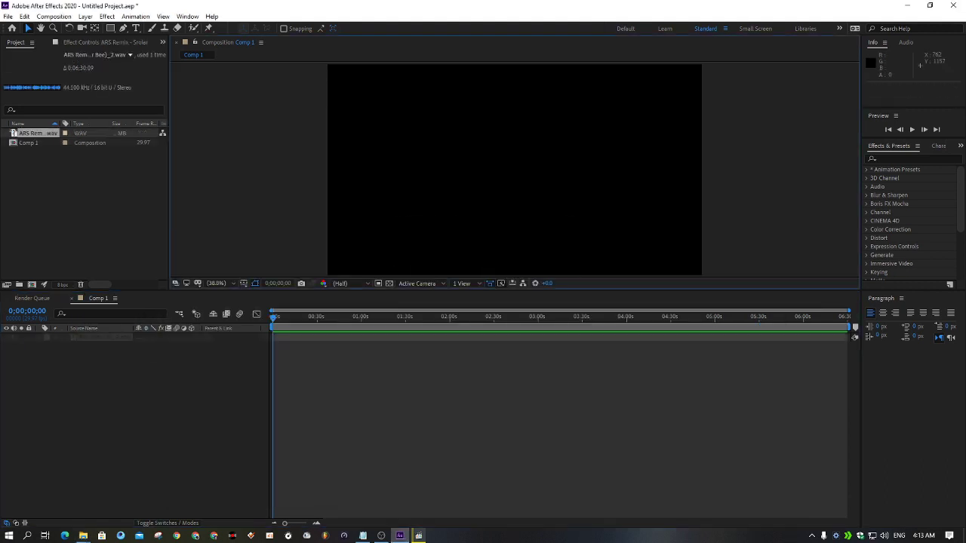
# Convert the audio to keyframes, then delete the generated Audio Amplitude layer
pyautogui.rightClick(102, 337)
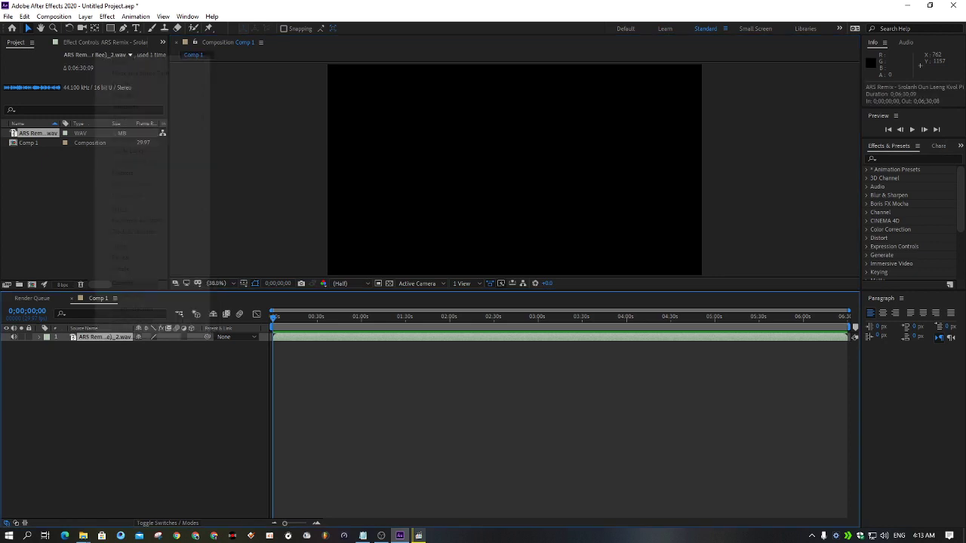
pyautogui.moveTo(163, 221)
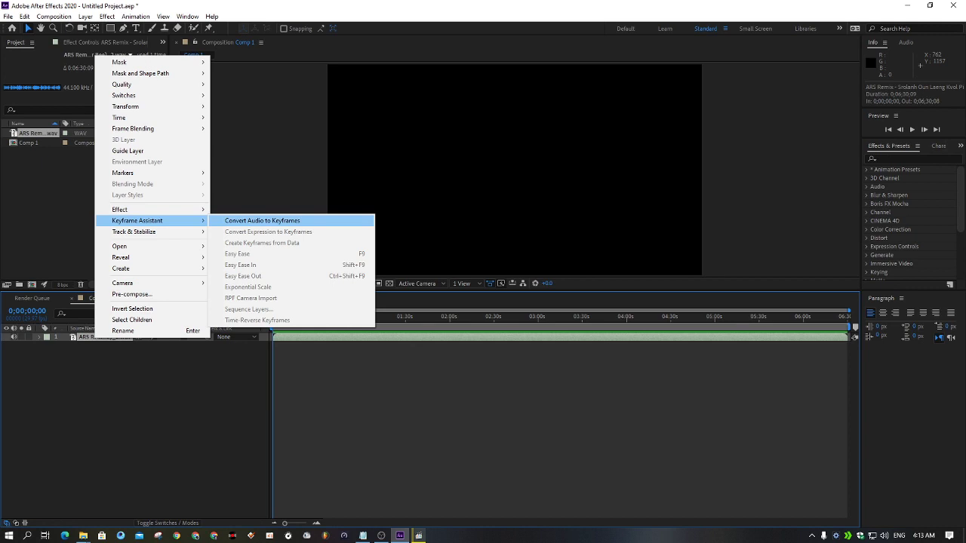
pyautogui.click(262, 220)
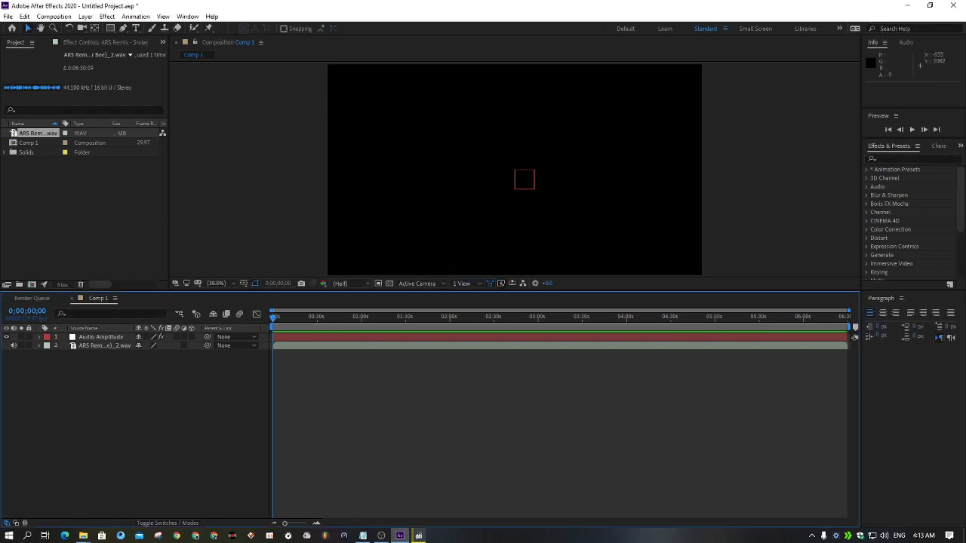
pyautogui.click(262, 332)
pyautogui.press('Delete')
pyautogui.click(262, 332)
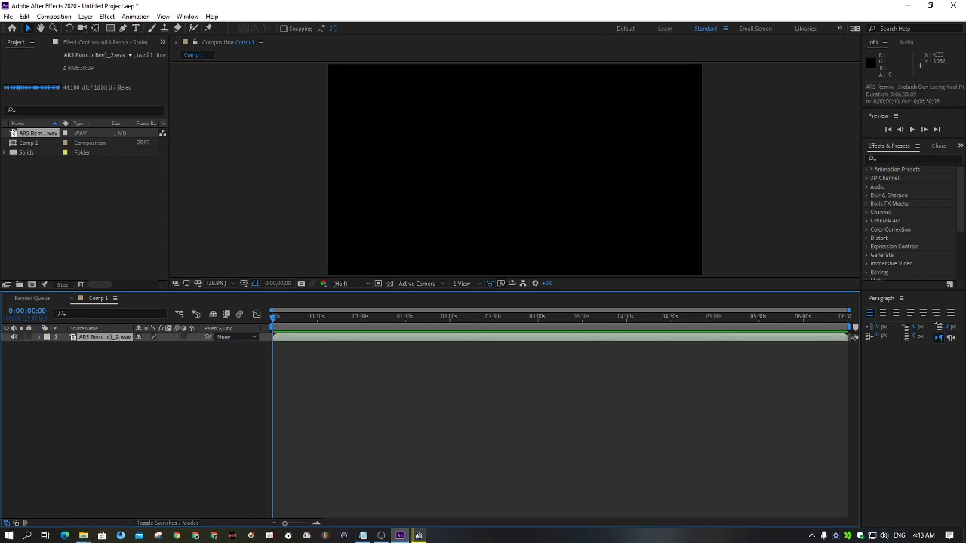
pyautogui.rightClick(92, 338)
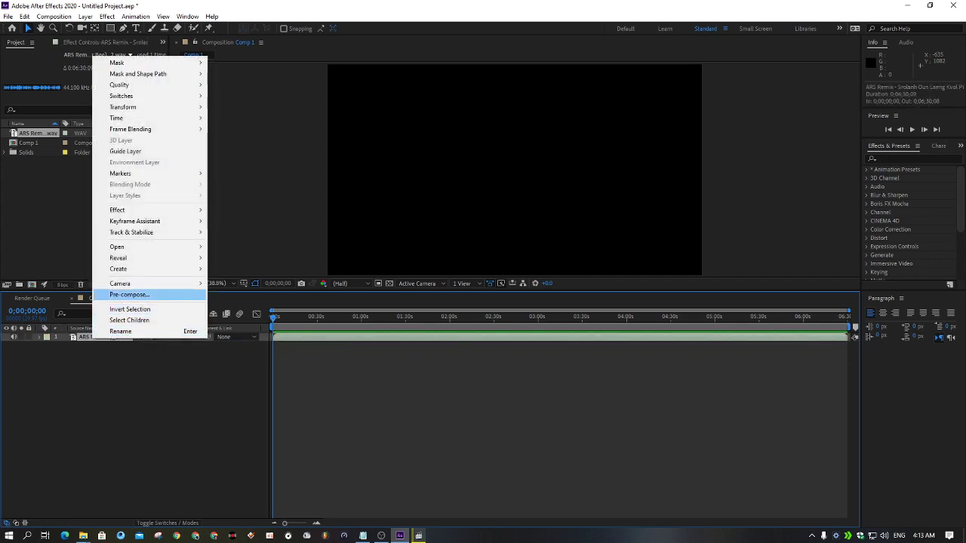
# Pre-compose the ARS Remix audio layer into a new comp named 'Music'
pyautogui.click(128, 295)
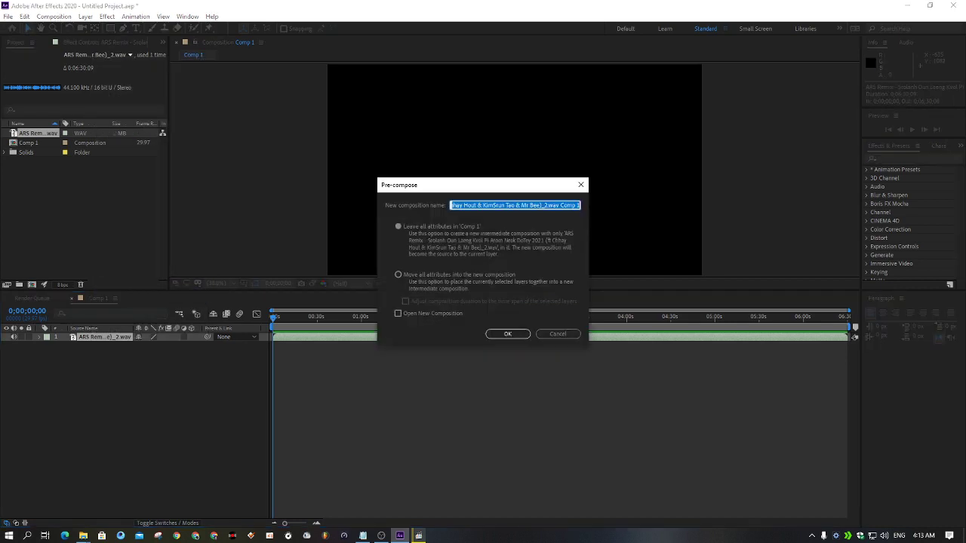
pyautogui.write('M')
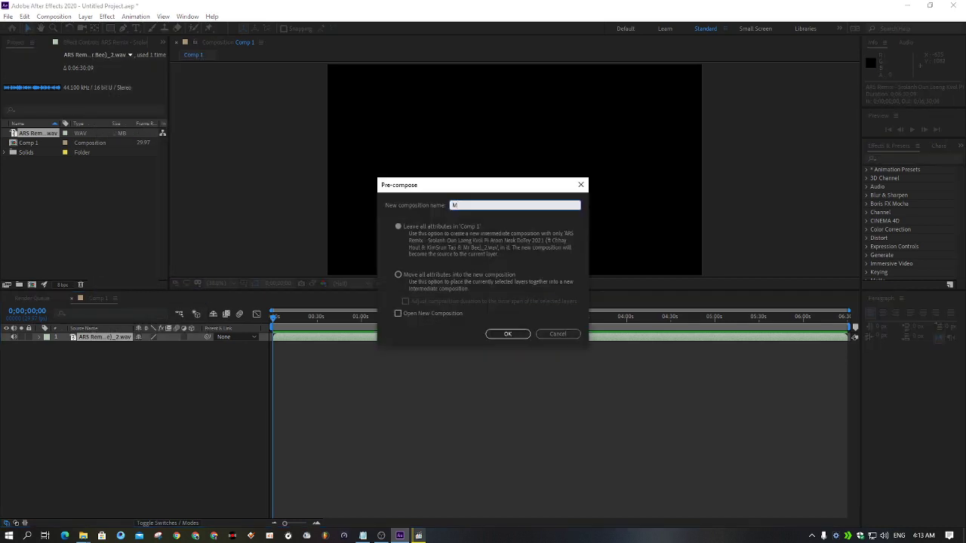
pyautogui.write('usic')
pyautogui.click(363, 536)
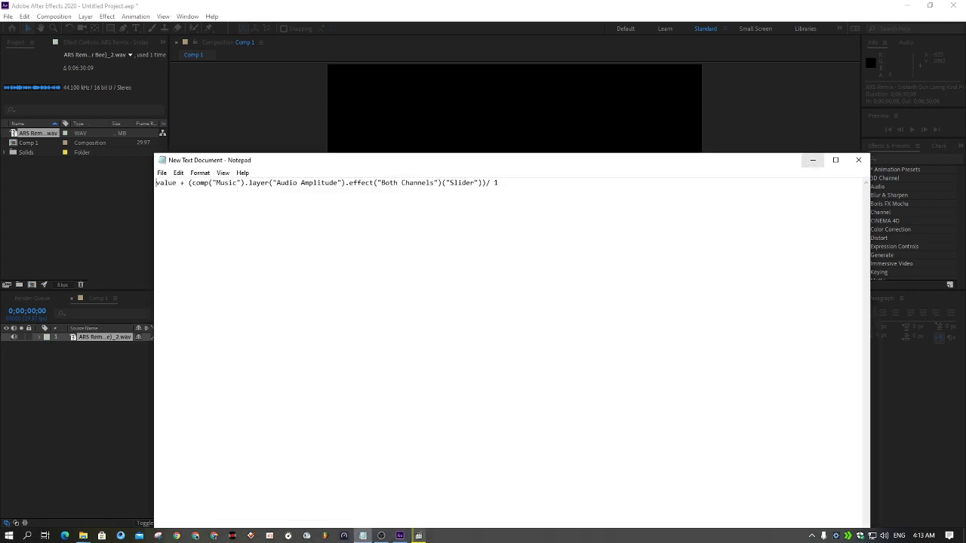
pyautogui.click(812, 160)
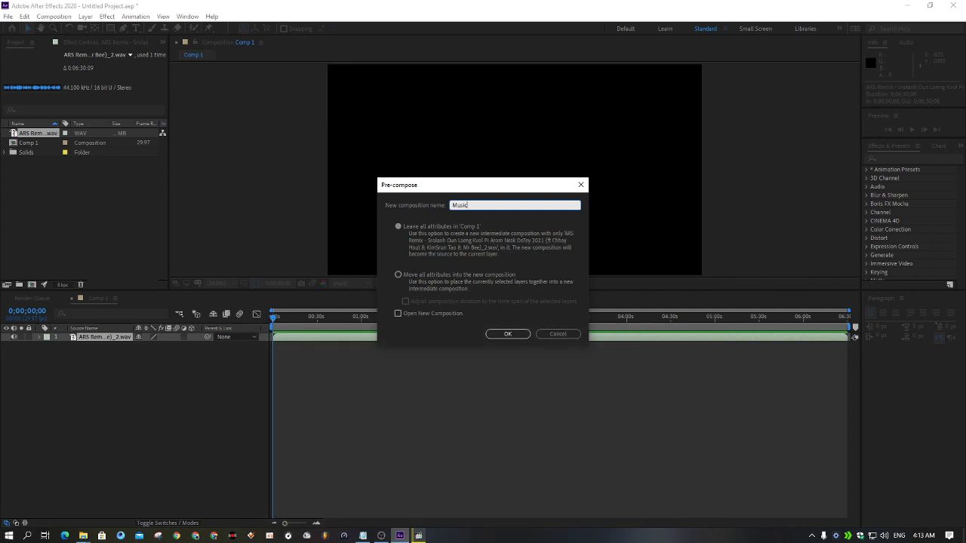
pyautogui.click(363, 536)
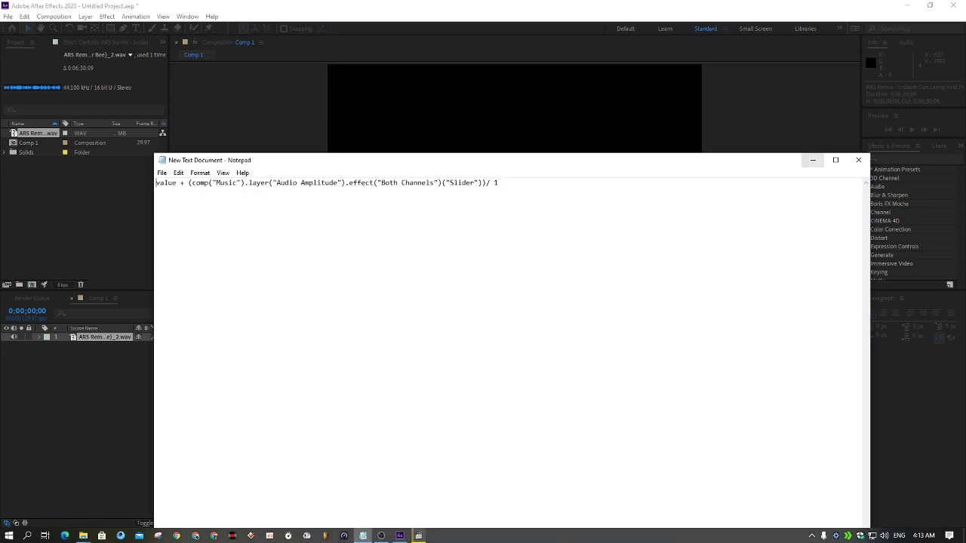
pyautogui.click(813, 160)
pyautogui.press('Return')
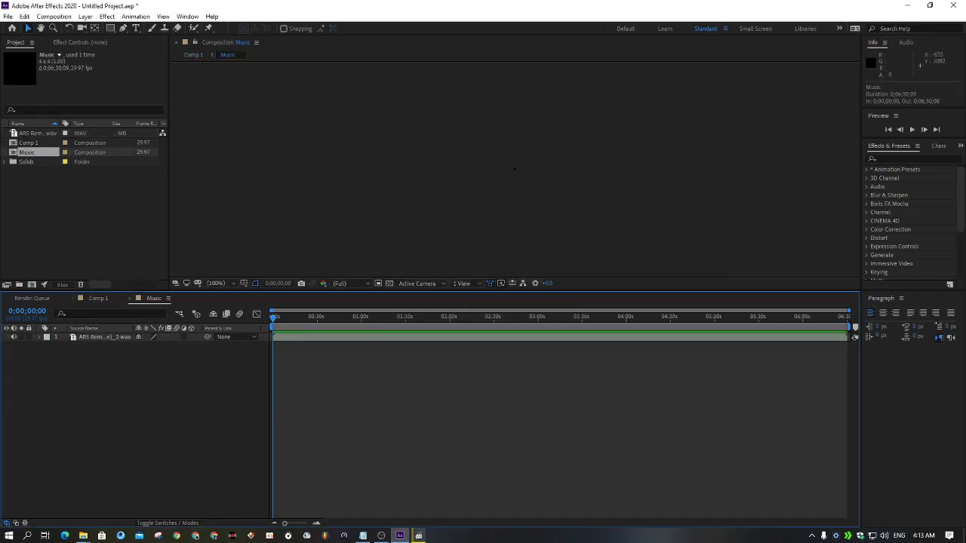
# Convert the audio to keyframes, delete the Left and Right Channel effects, and return to Comp 1
pyautogui.rightClick(261, 337)
pyautogui.press('Up')
pyautogui.press('Up')
pyautogui.press('Up')
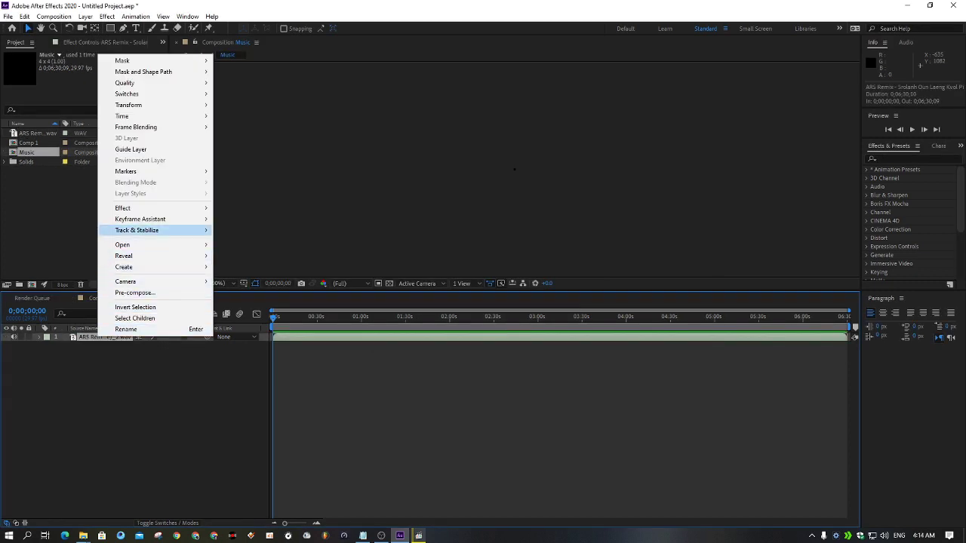
pyautogui.press('Right')
pyautogui.press('Return')
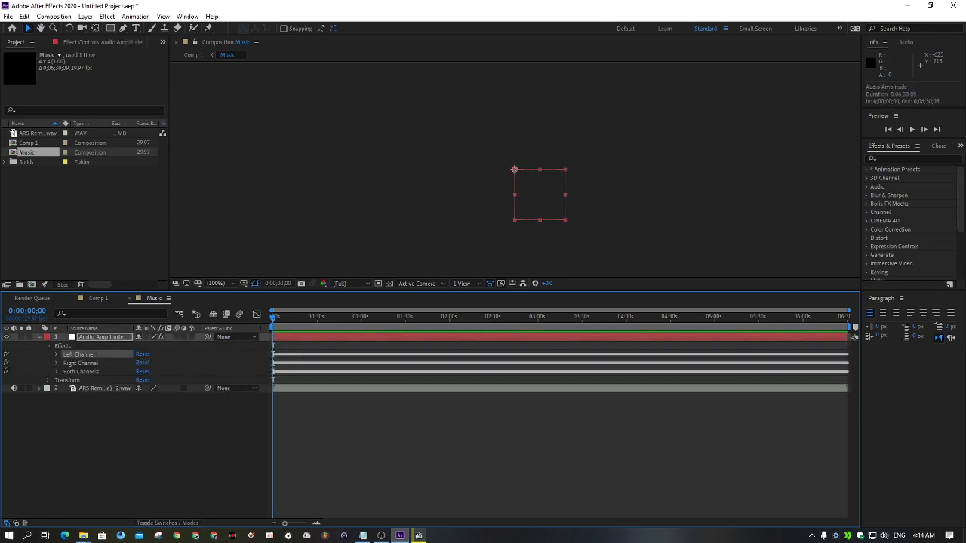
pyautogui.press('Delete')
pyautogui.click(80, 354)
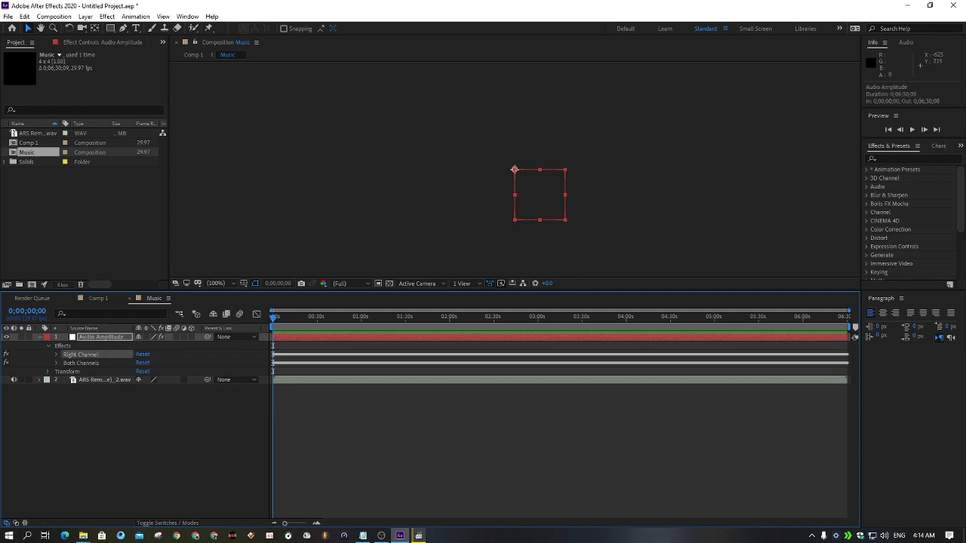
pyautogui.press('Delete')
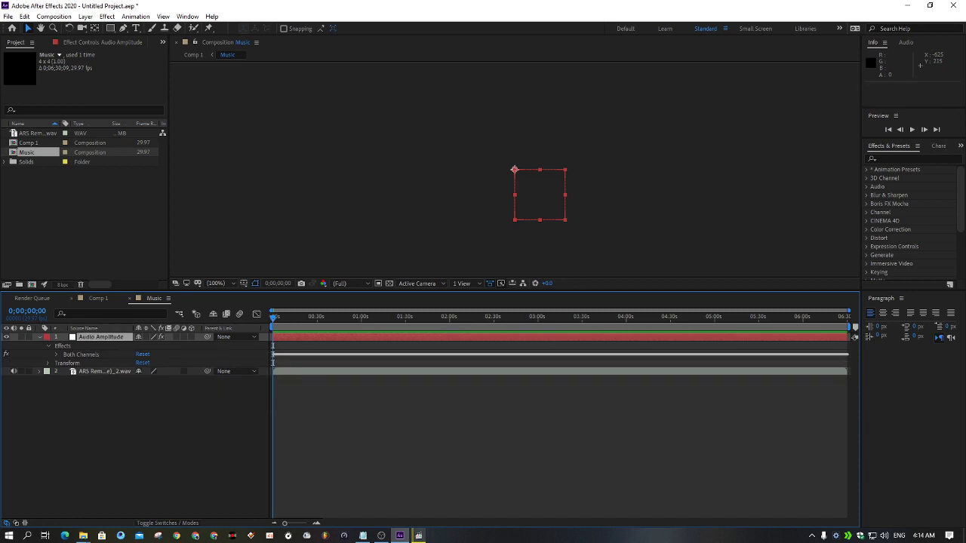
pyautogui.hotkey('ctrl', 'w')
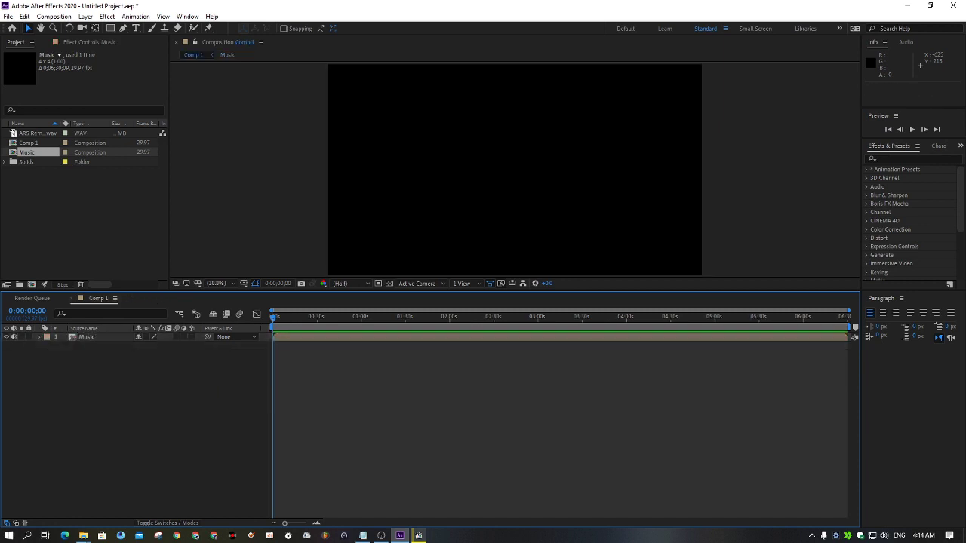
# Drag the purple DJ photo from the Pictures folder into Comp 1 above Music
pyautogui.moveTo(83, 536)
pyautogui.moveTo(144, 495)
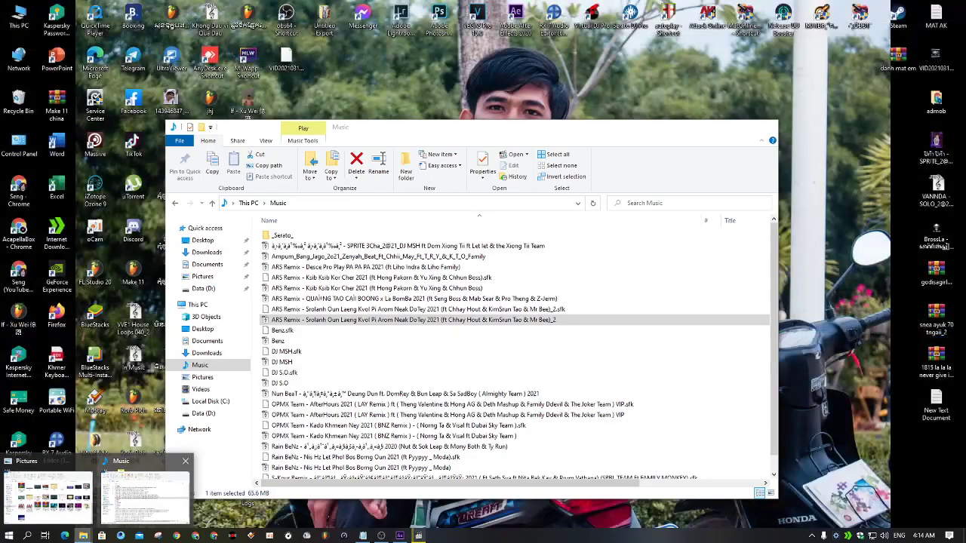
pyautogui.click(47, 497)
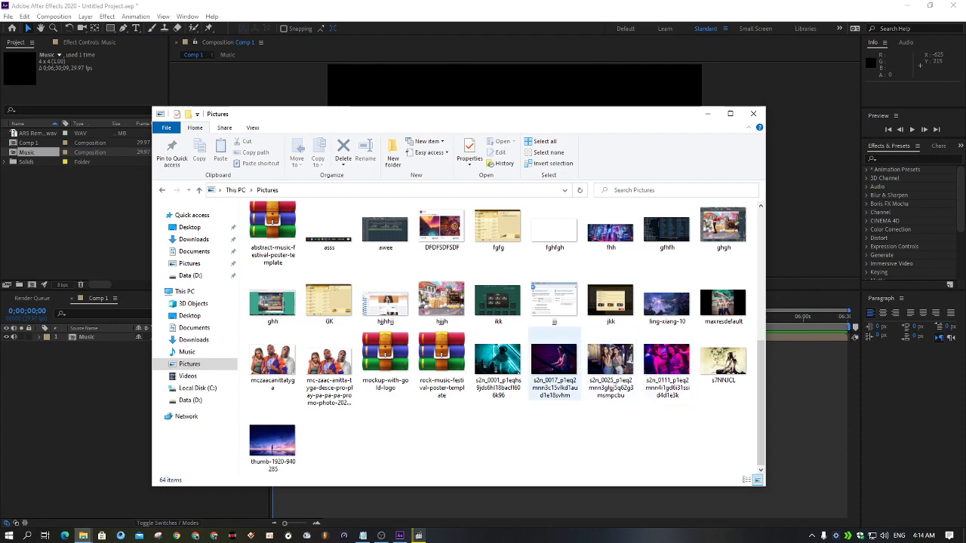
pyautogui.moveTo(555, 362)
pyautogui.mouseDown()
pyautogui.moveTo(86, 347)
pyautogui.moveTo(87, 337)
pyautogui.mouseUp()
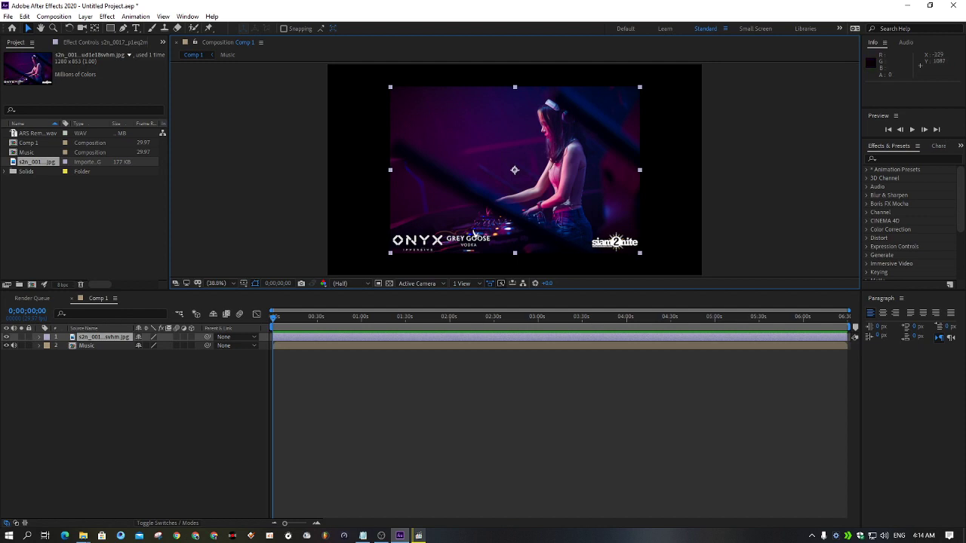
# Fit the DJ photo to the comp width and nudge it slightly down to cover the frame
pyautogui.rightClick(106, 336)
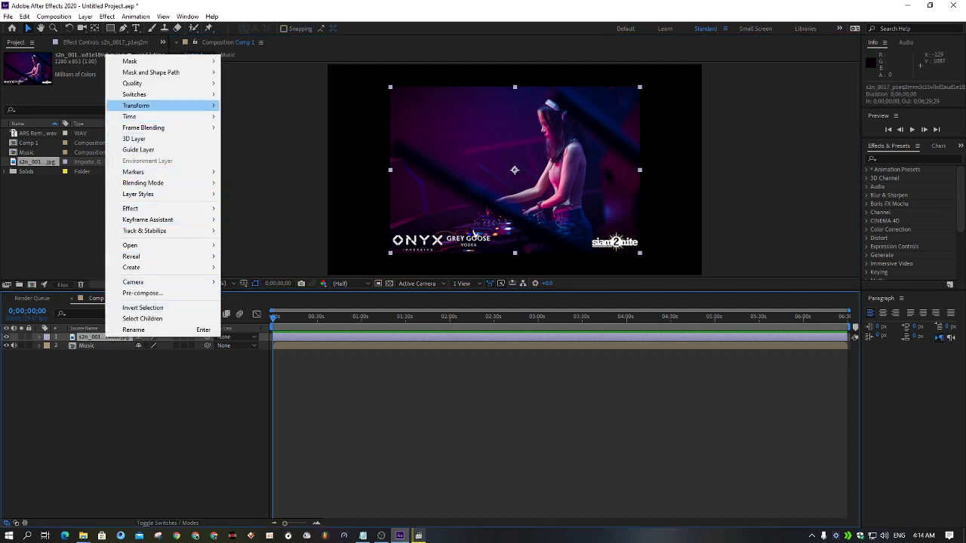
pyautogui.moveTo(135, 105)
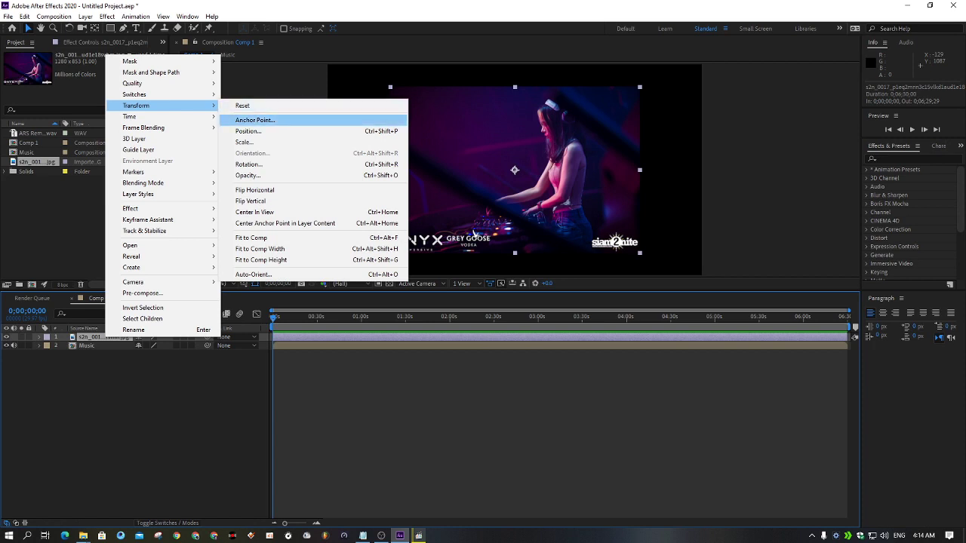
pyautogui.click(260, 249)
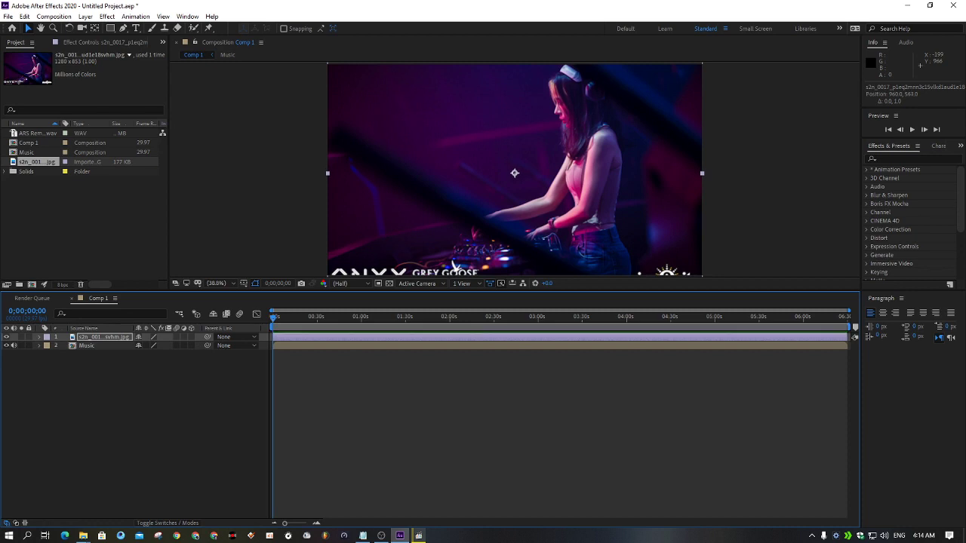
pyautogui.moveTo(454, 266); pyautogui.dragTo(453, 274)
pyautogui.press('Down')
pyautogui.hotkey('shift', 'Down')
pyautogui.press('Down')
pyautogui.press('Down')
pyautogui.press('Down')
pyautogui.press('Down')
pyautogui.press('Up')
pyautogui.press('F2')
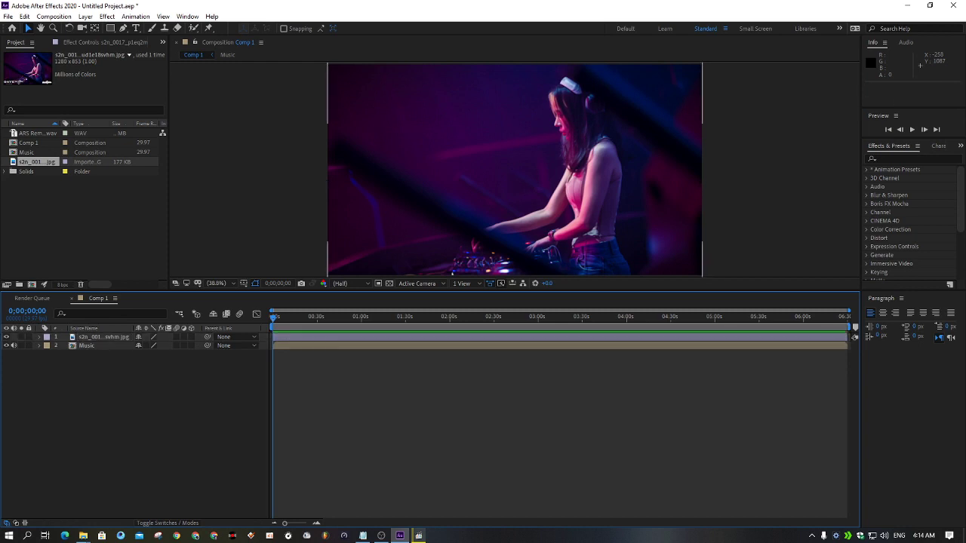
pyautogui.click(39, 336)
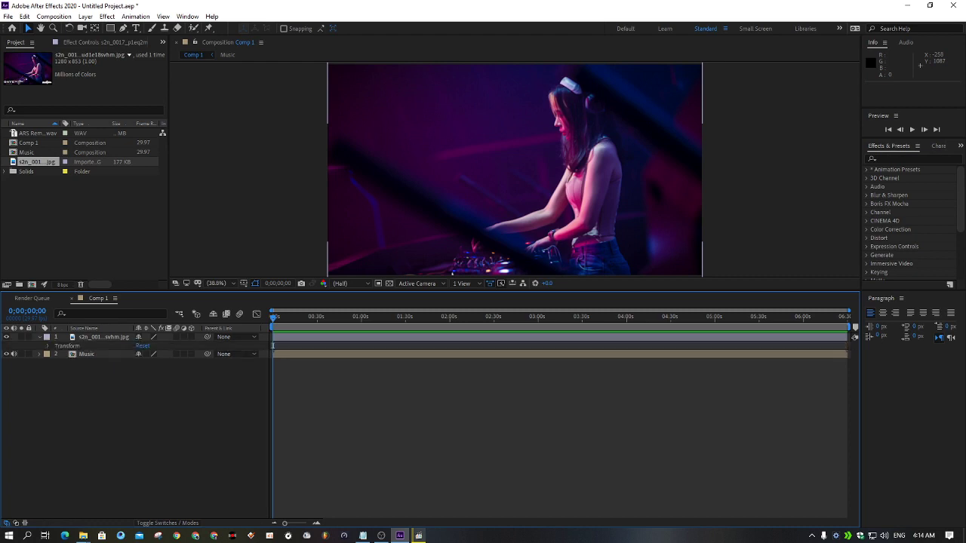
# Set the DJ photo's Opacity to 50%, then select the whole Audio Amplitude expression in Notepad
pyautogui.click(48, 346)
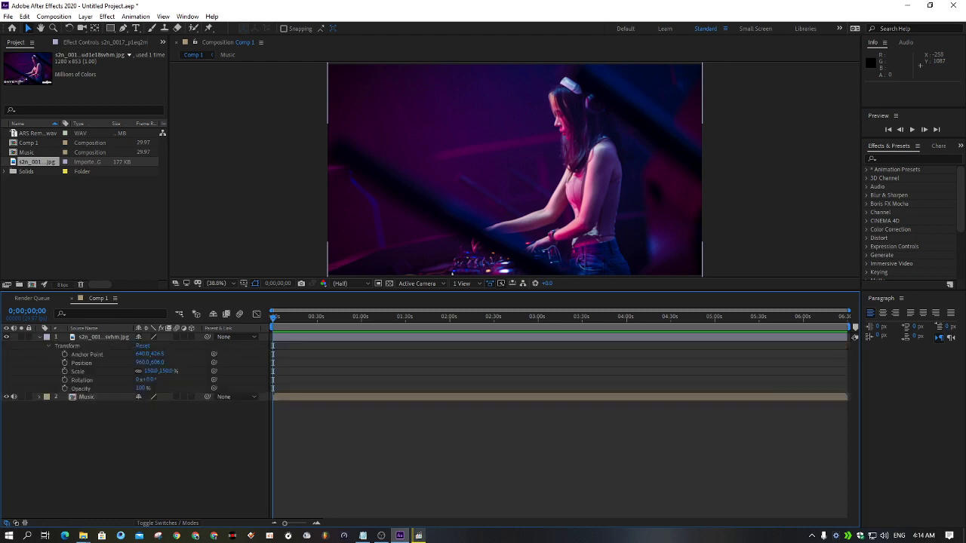
pyautogui.click(140, 388)
pyautogui.moveTo(141, 388); pyautogui.dragTo(143, 388)
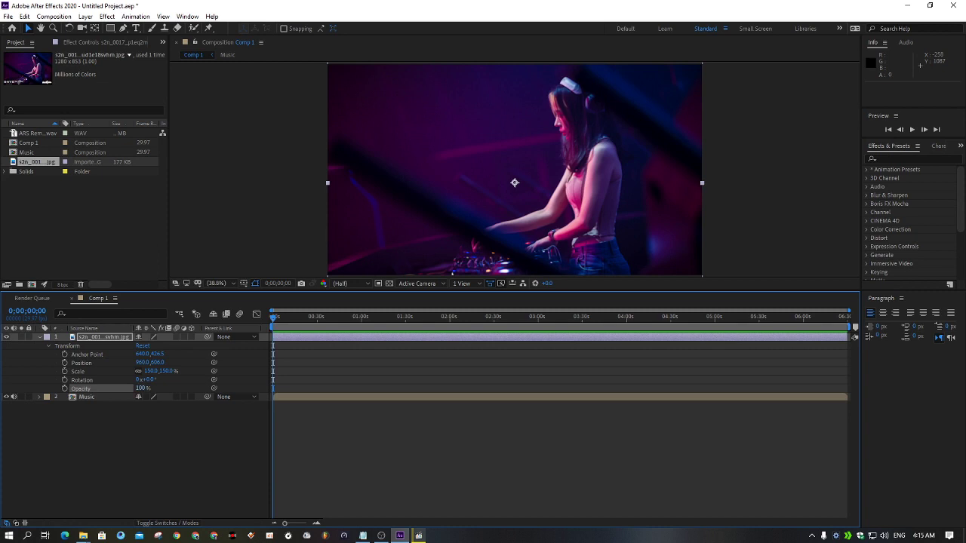
pyautogui.press('F2')
pyautogui.click(140, 388)
pyautogui.write('50')
pyautogui.press('Return')
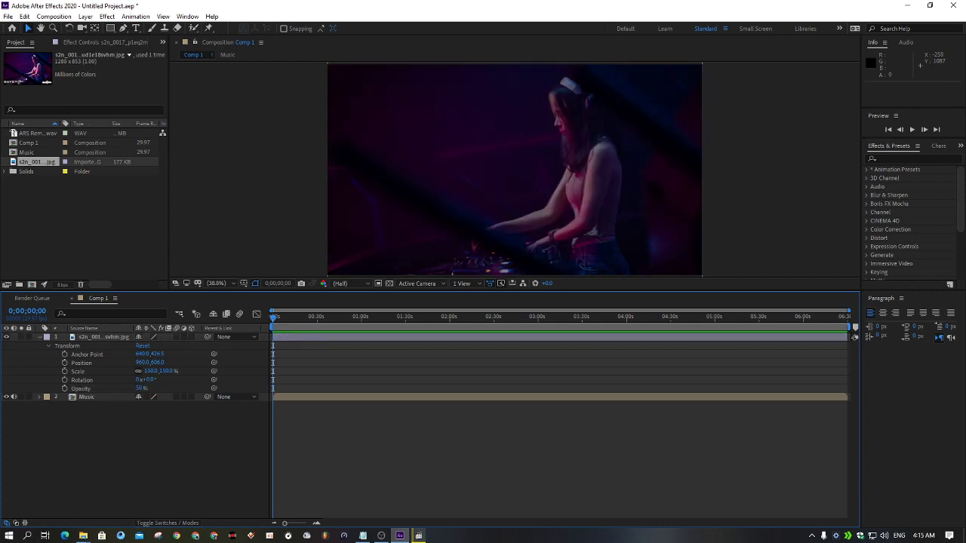
pyautogui.click(363, 536)
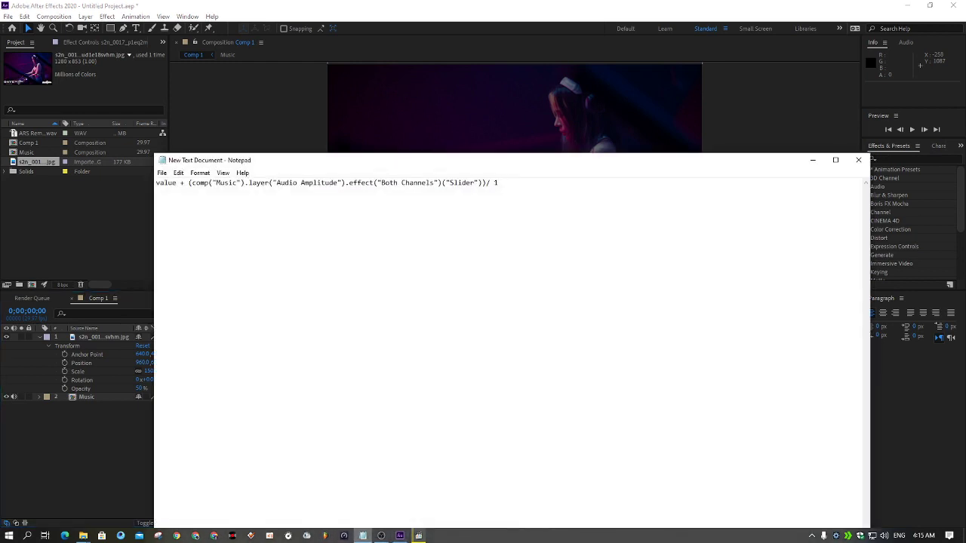
pyautogui.hotkey('ctrl', 'a')
pyautogui.hotkey('ctrl', 'c')
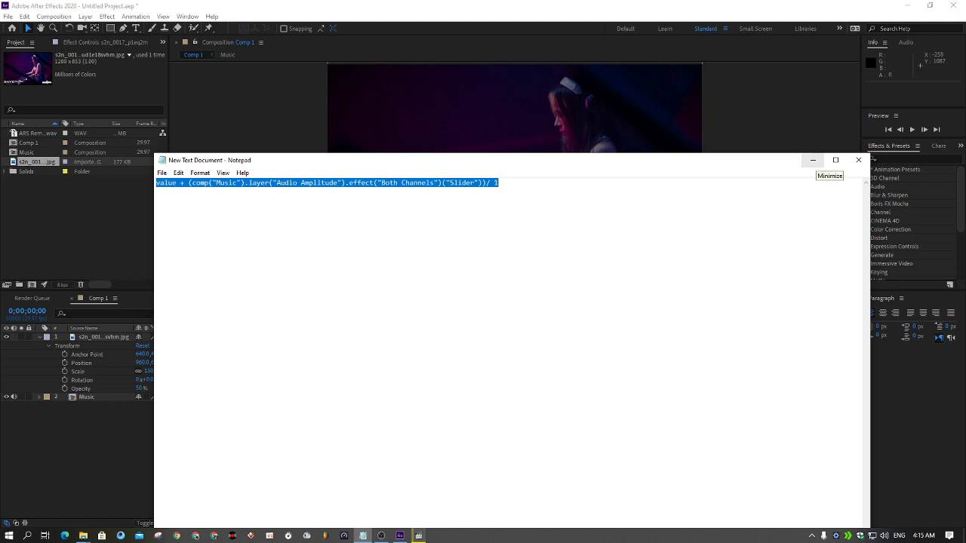
# Minimize Notepad to return to After Effects' Comp 1
pyautogui.click(812, 160)
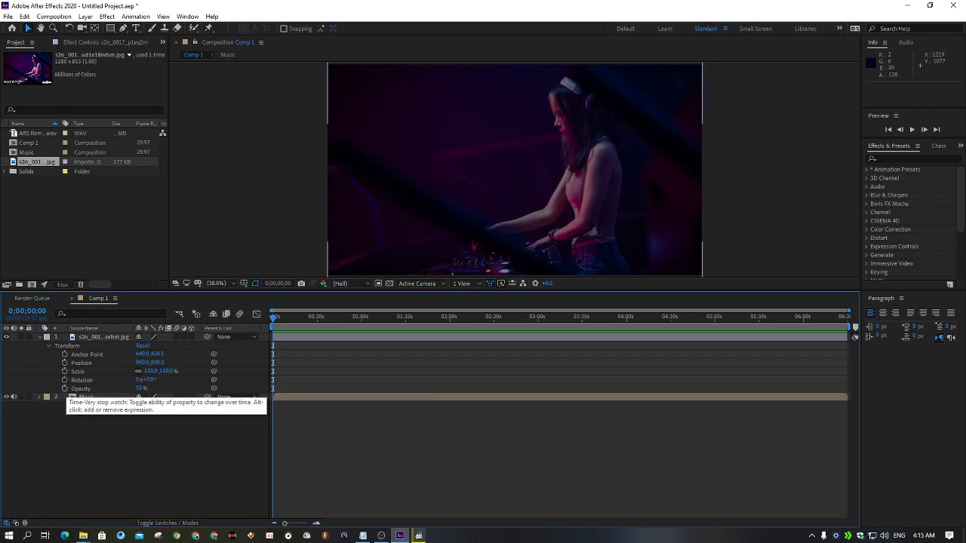
# Paste the audio-amplitude expression onto the DJ photo's Opacity property
pyautogui.keyDown('alt'); pyautogui.click(64, 388); pyautogui.keyUp('alt')
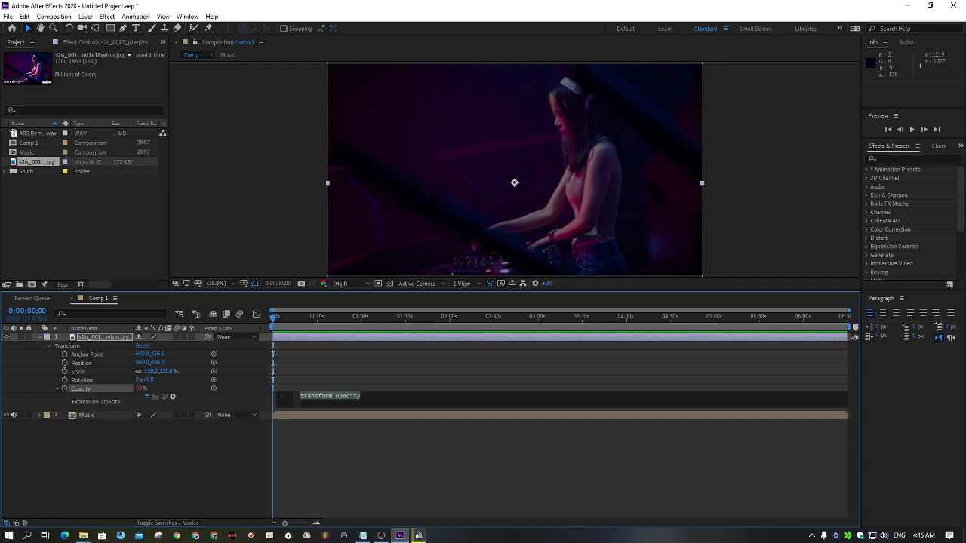
pyautogui.hotkey('ctrl', 'v')
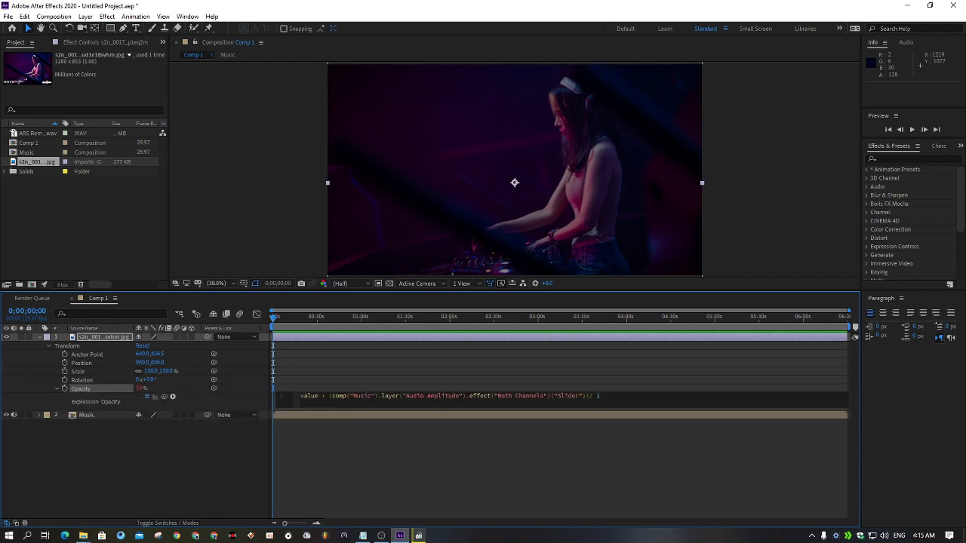
pyautogui.press('KP_Enter')
# Preview the opacity pulsing with the music after adjusting volume, then collapse the photo layer
pyautogui.press('space')
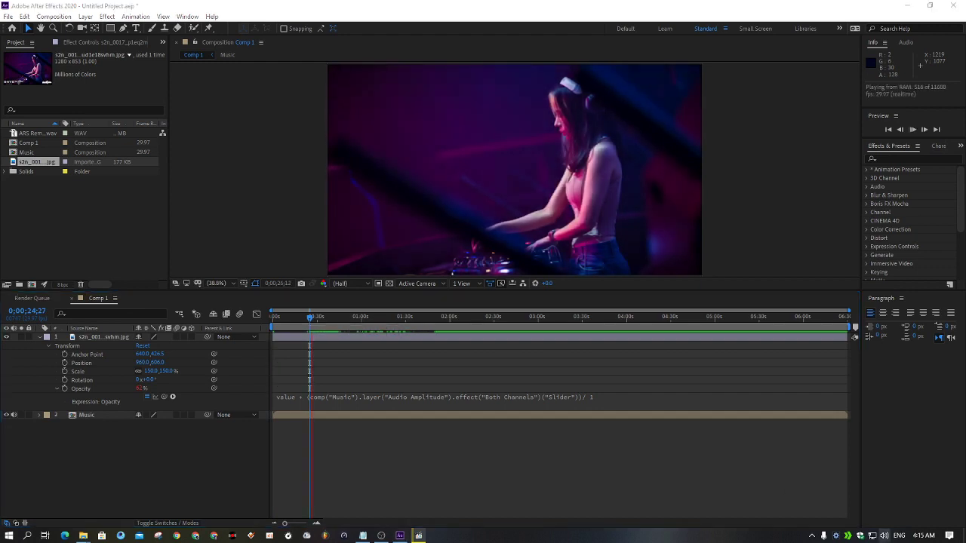
pyautogui.click(884, 536)
pyautogui.scroll(-8, 868, 514)
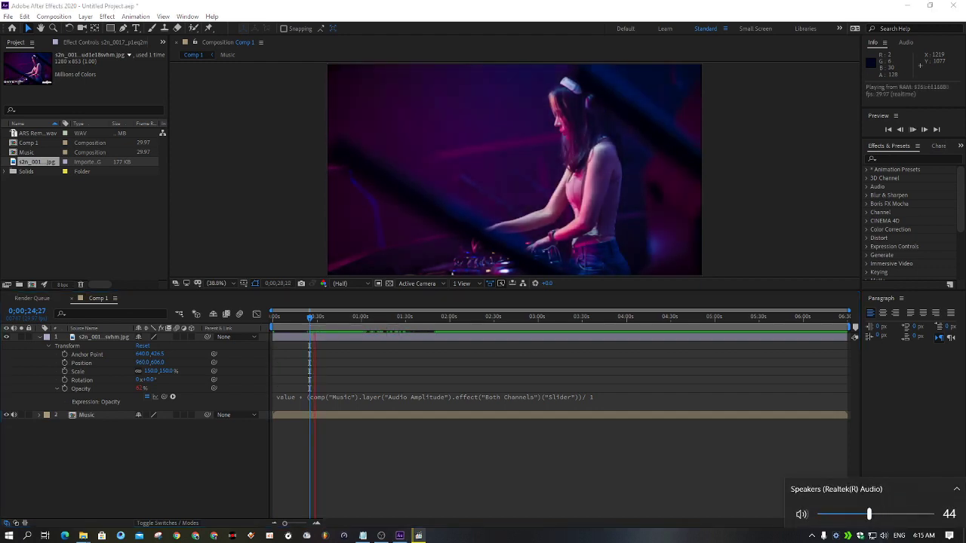
pyautogui.scroll(-2, 869, 514)
pyautogui.press('space')
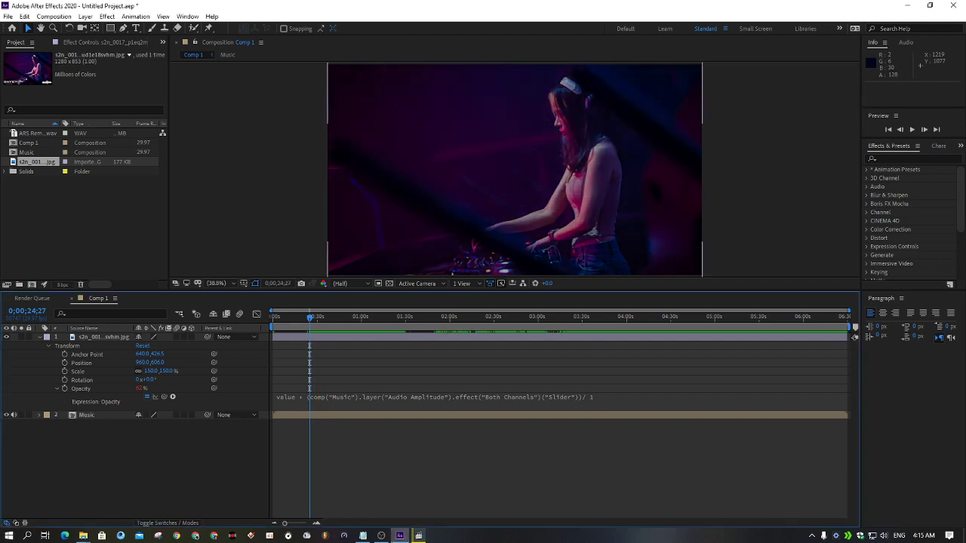
pyautogui.press('u')
pyautogui.rightClick(110, 384)
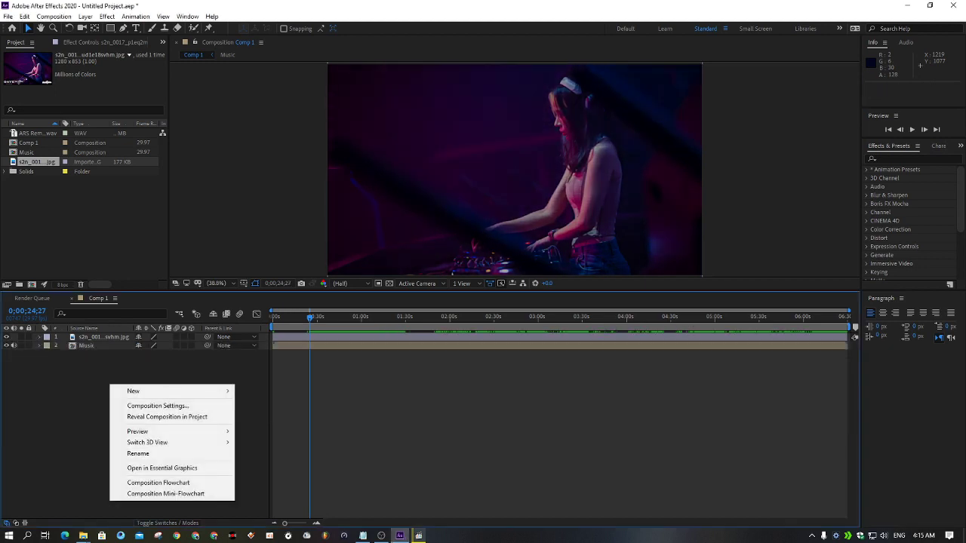
# Create a Black Solid 1 layer with the default comp-size settings through New > Solid
pyautogui.rightClick(100, 363)
pyautogui.moveTo(123, 368)
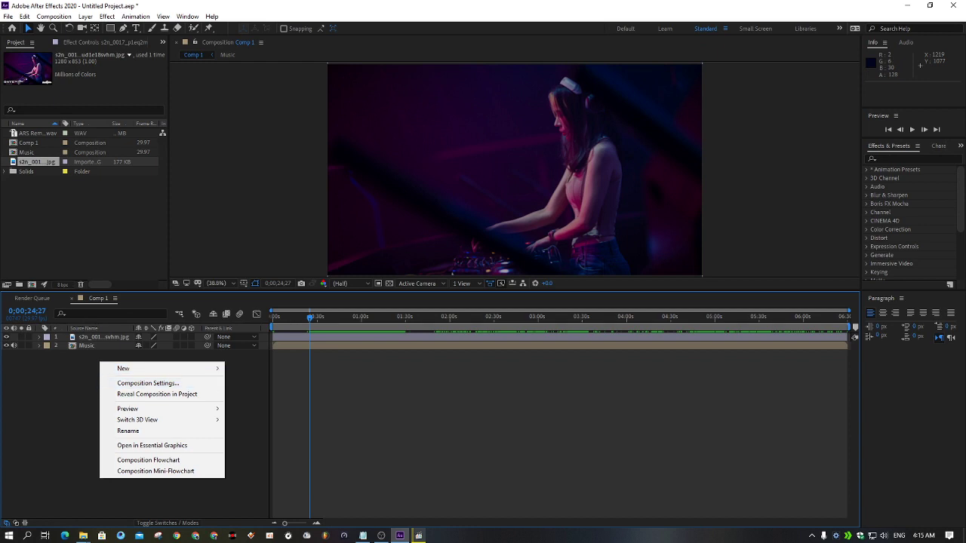
pyautogui.rightClick(75, 391)
pyautogui.moveTo(98, 398)
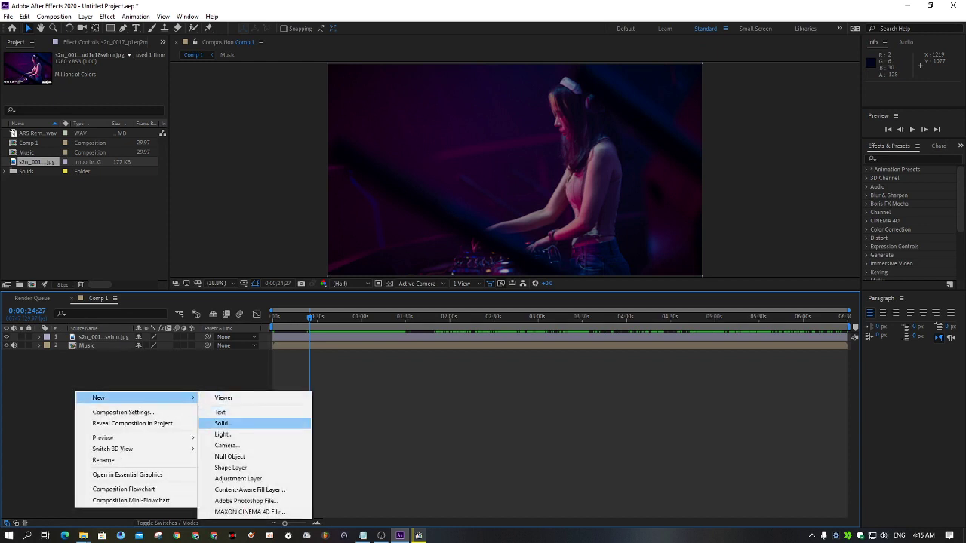
pyautogui.click(223, 423)
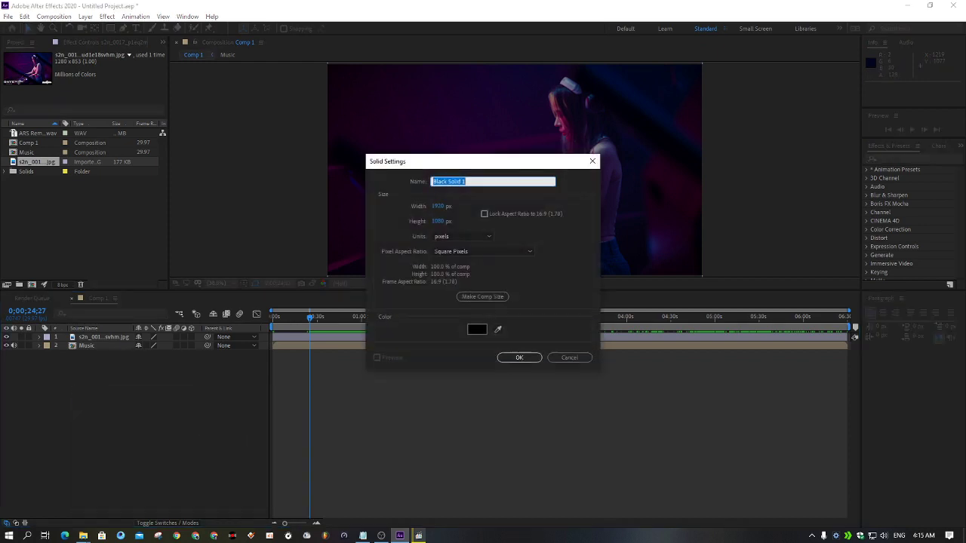
pyautogui.press('Return')
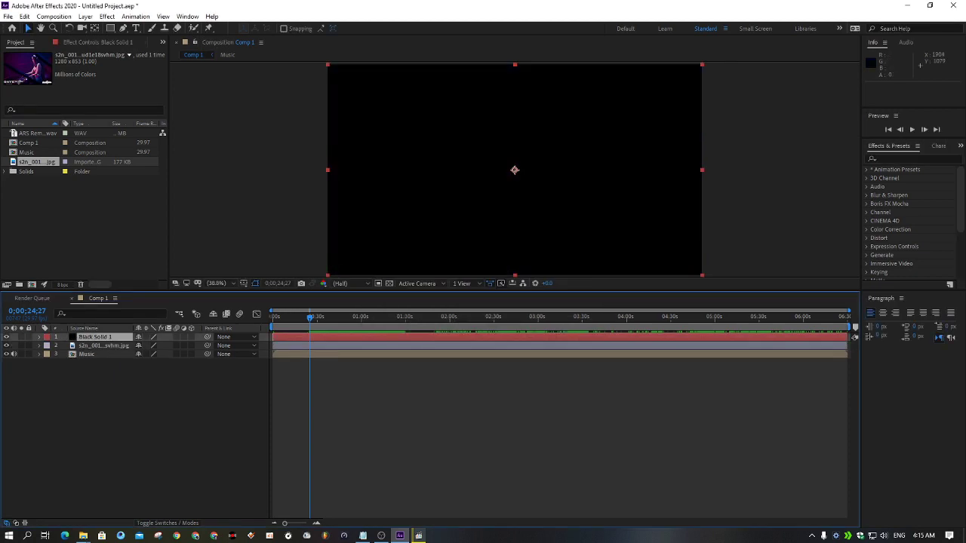
# Search effects for 'audio' and apply Audio Spectrum to the black solid
pyautogui.press('Escape')
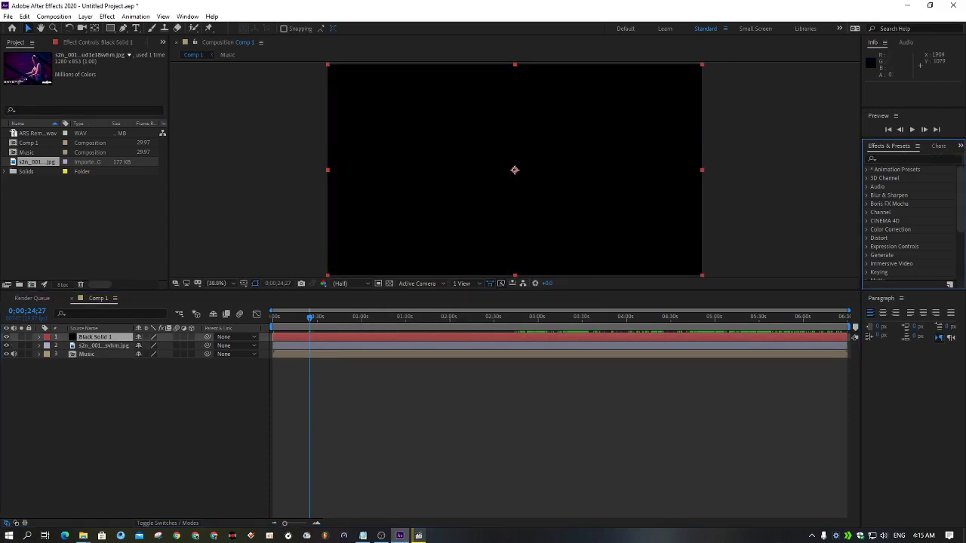
pyautogui.click(913, 158)
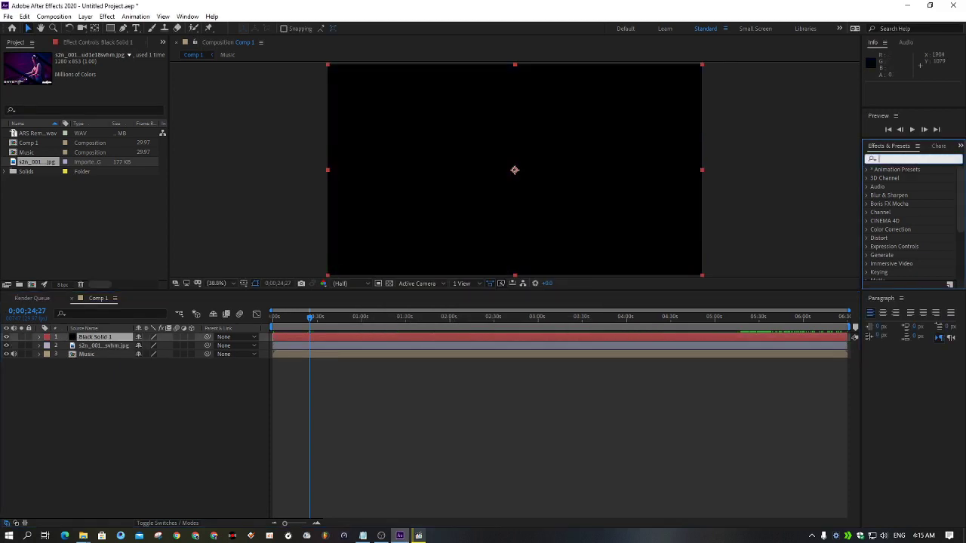
pyautogui.write('audio')
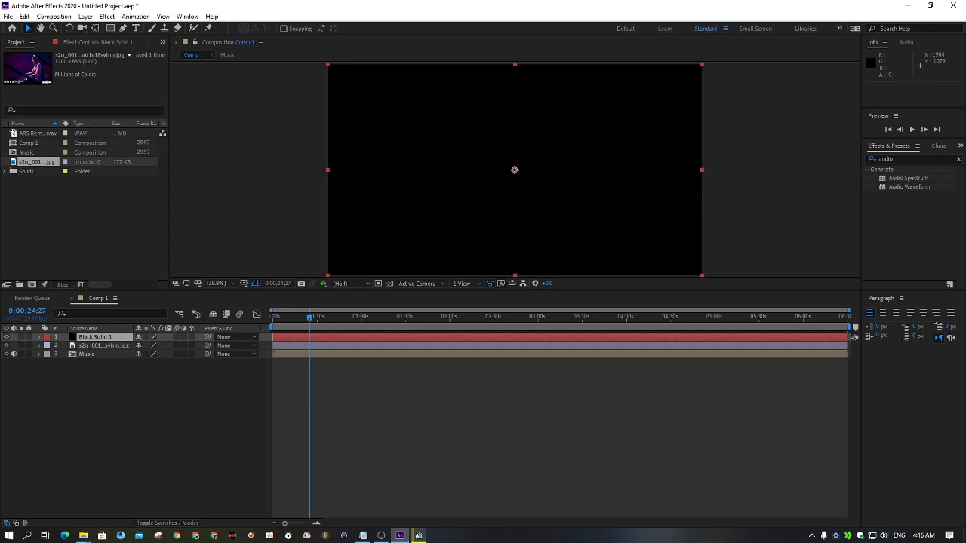
pyautogui.moveTo(908, 178); pyautogui.dragTo(529, 173)
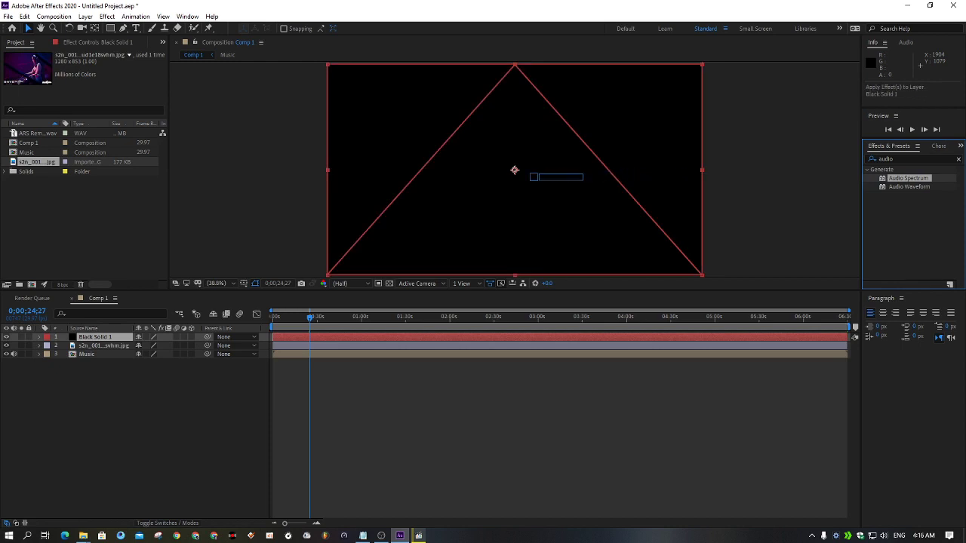
# Set the Audio Spectrum Start Point X to 0
pyautogui.click(113, 80)
pyautogui.click(113, 80)
pyautogui.write('0')
pyautogui.click(114, 89)
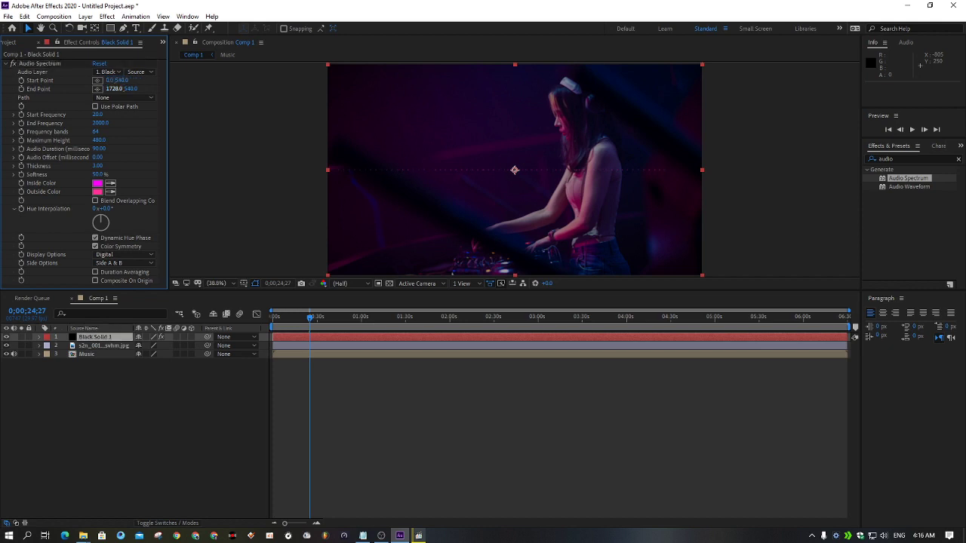
# Set the spectrum End Point X to 1920 and Start Frequency to 1
pyautogui.write('1920')
pyautogui.press('Return')
pyautogui.write('201')
pyautogui.press('Return')
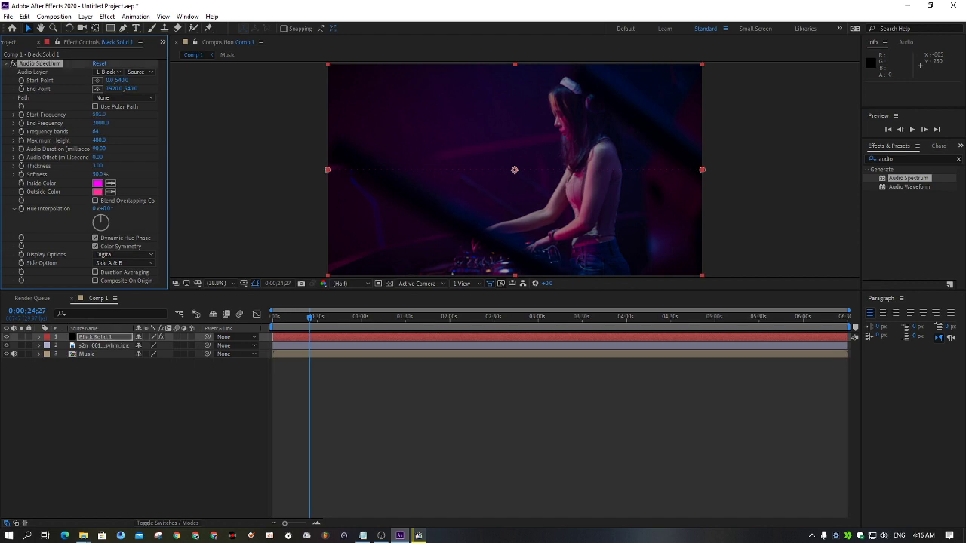
pyautogui.write('1')
pyautogui.press('Tab')
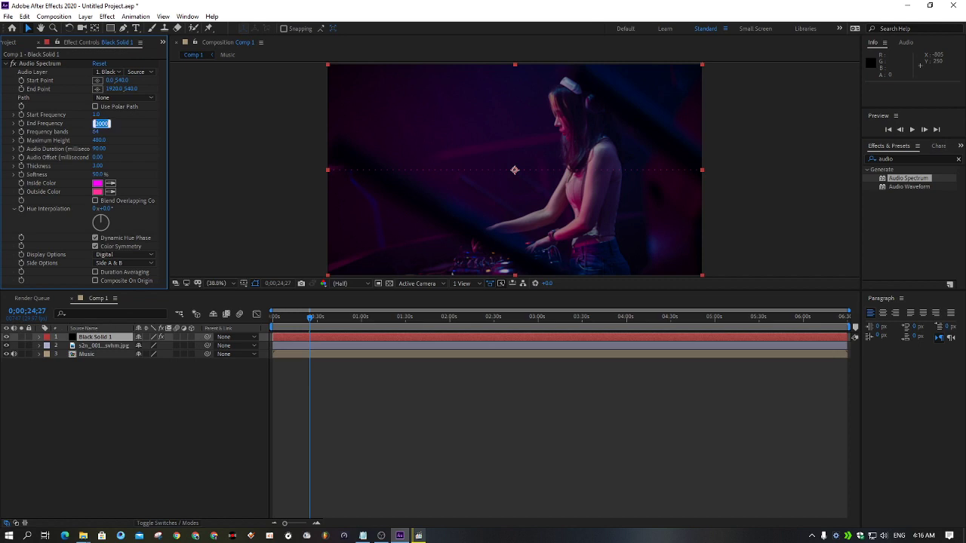
# Set End Frequency to 200 and Frequency Bands to 2000
pyautogui.write('2')
pyautogui.write('0')
pyautogui.press('Tab')
pyautogui.write('2')
pyautogui.write('00')
pyautogui.press('Tab')
pyautogui.press('Return')
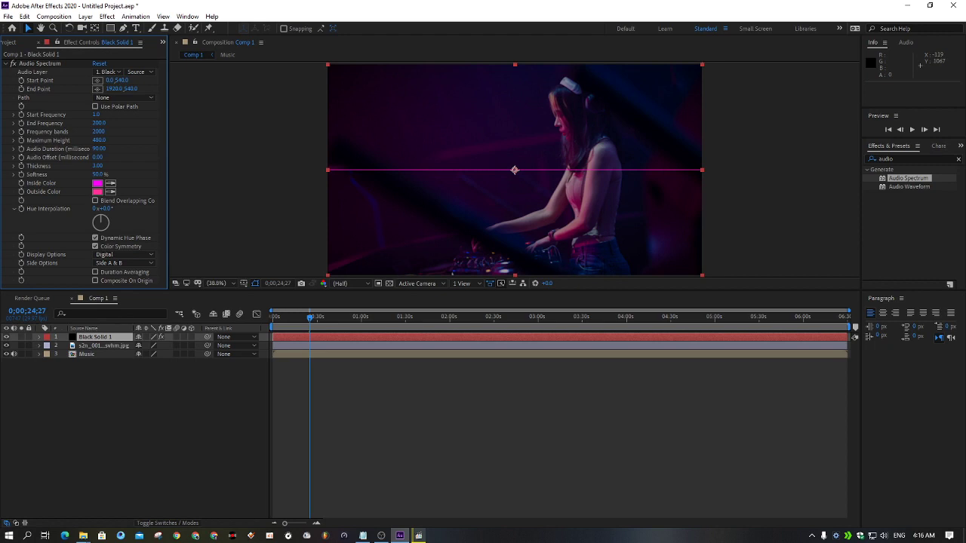
pyautogui.moveTo(98, 123); pyautogui.dragTo(83, 123)
pyautogui.click(113, 72)
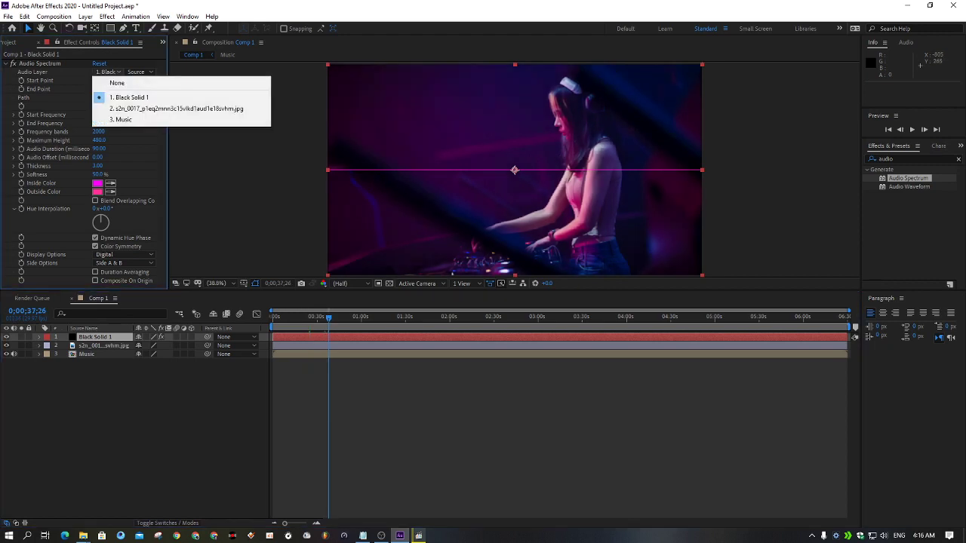
# Drive the spectrum from the 3. Music layer and set Maximum Height to 500
pyautogui.click(121, 120)
pyautogui.press('space')
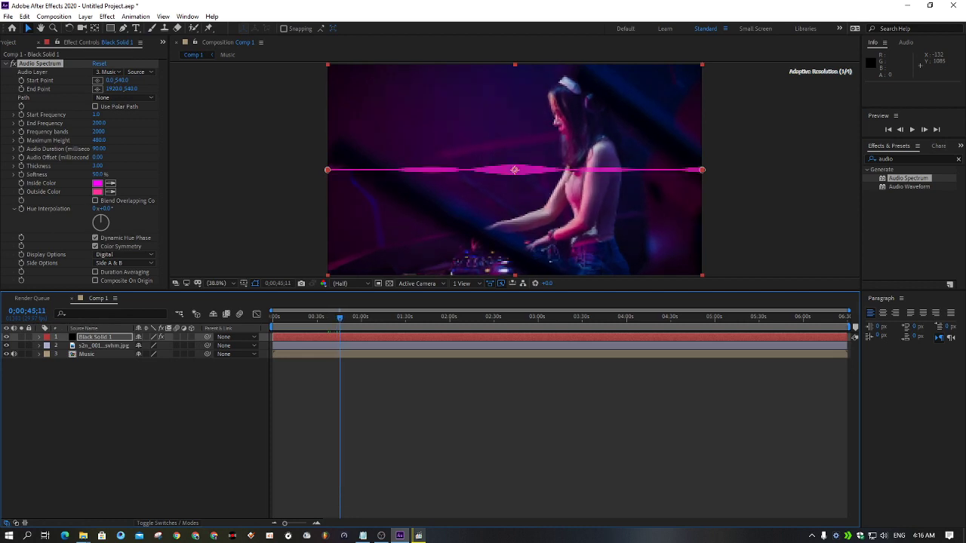
pyautogui.moveTo(99, 140); pyautogui.dragTo(137, 141)
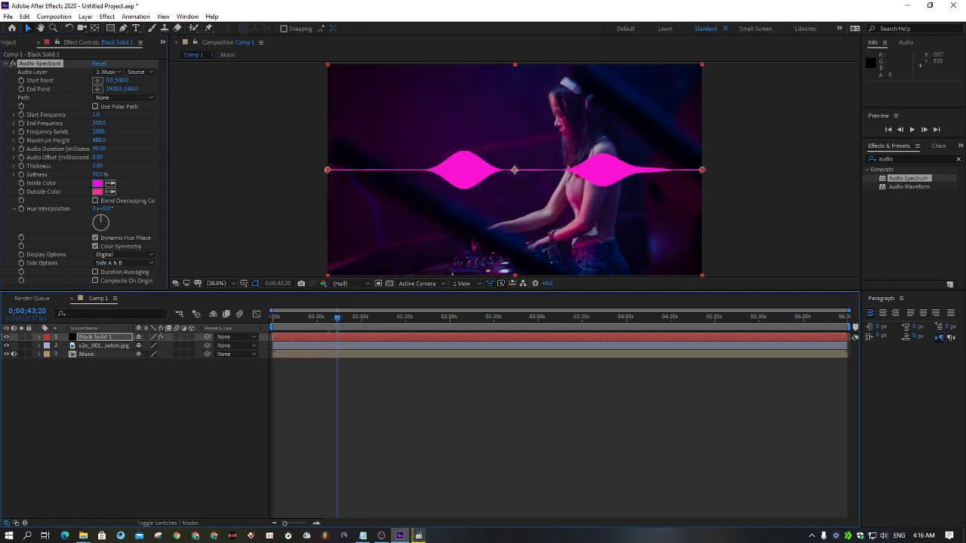
pyautogui.click(99, 140)
pyautogui.write('5')
pyautogui.write('0.0')
pyautogui.press('Return')
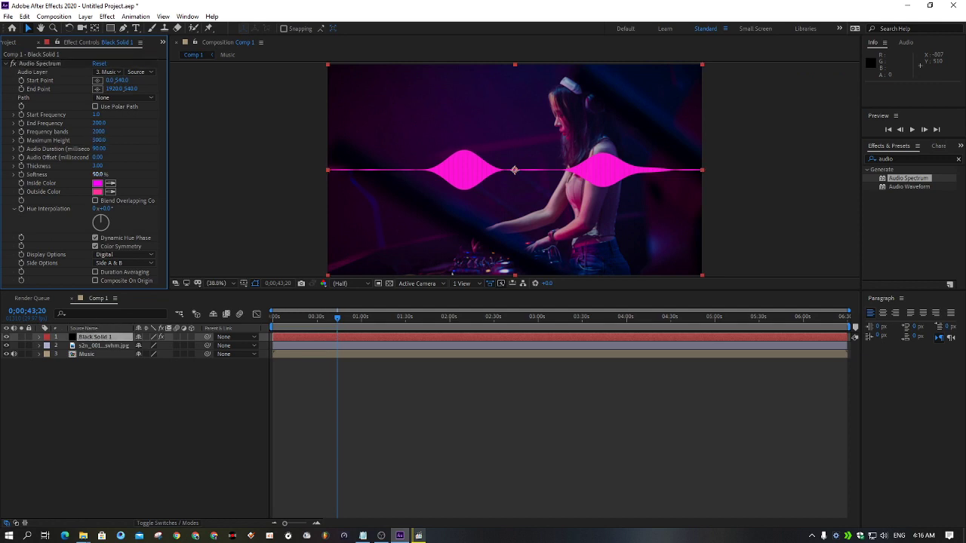
# Set the spectrum Softness to 100% and the Inside Color to white
pyautogui.moveTo(98, 174); pyautogui.dragTo(121, 174)
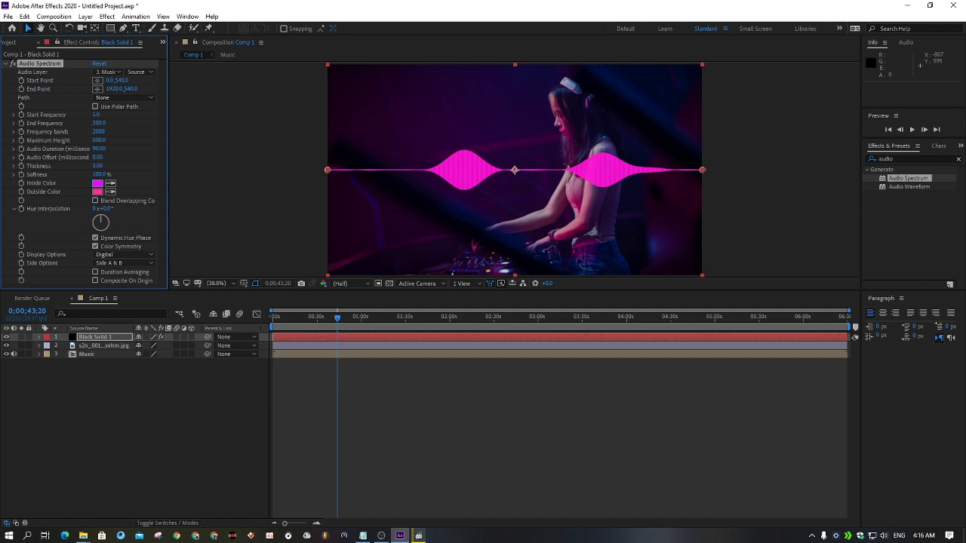
pyautogui.click(97, 183)
pyautogui.moveTo(489, 207); pyautogui.dragTo(400, 209)
pyautogui.click(582, 208)
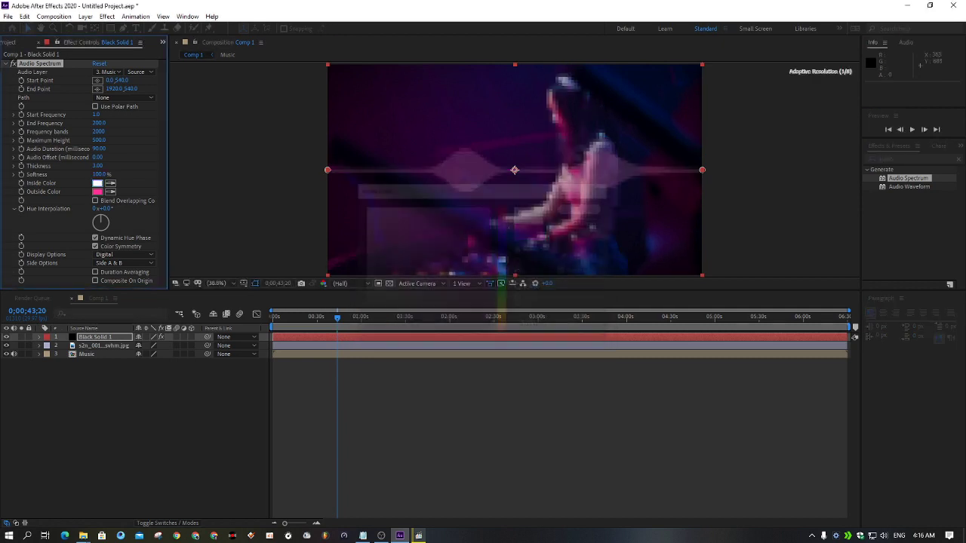
# Set the spectrum Display Options to Analog dots
pyautogui.click(124, 254)
pyautogui.click(125, 276)
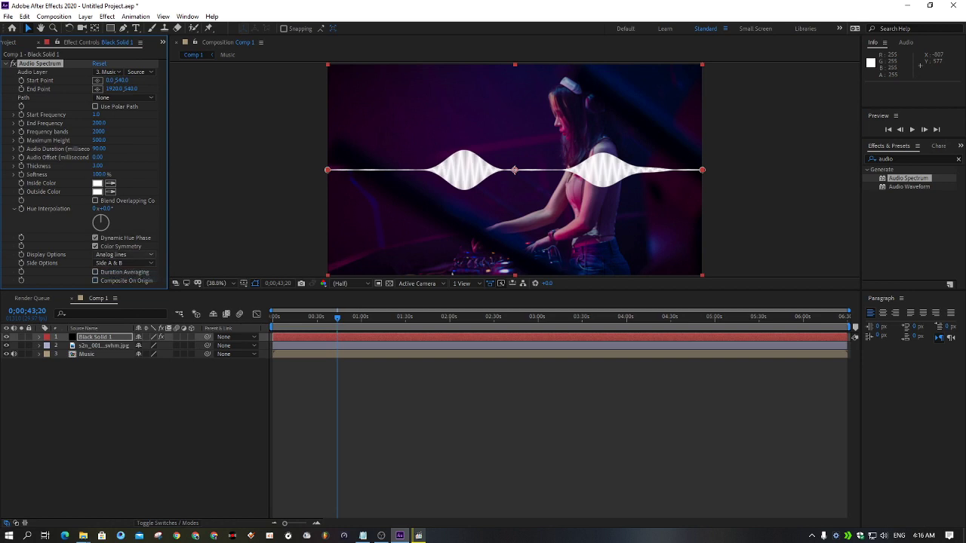
pyautogui.click(124, 254)
pyautogui.click(125, 287)
pyautogui.click(124, 254)
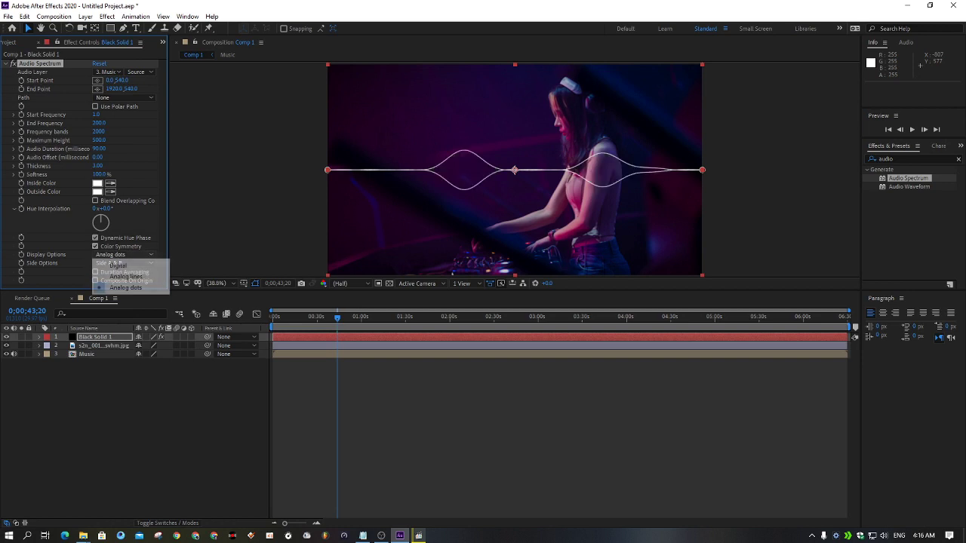
pyautogui.click(126, 288)
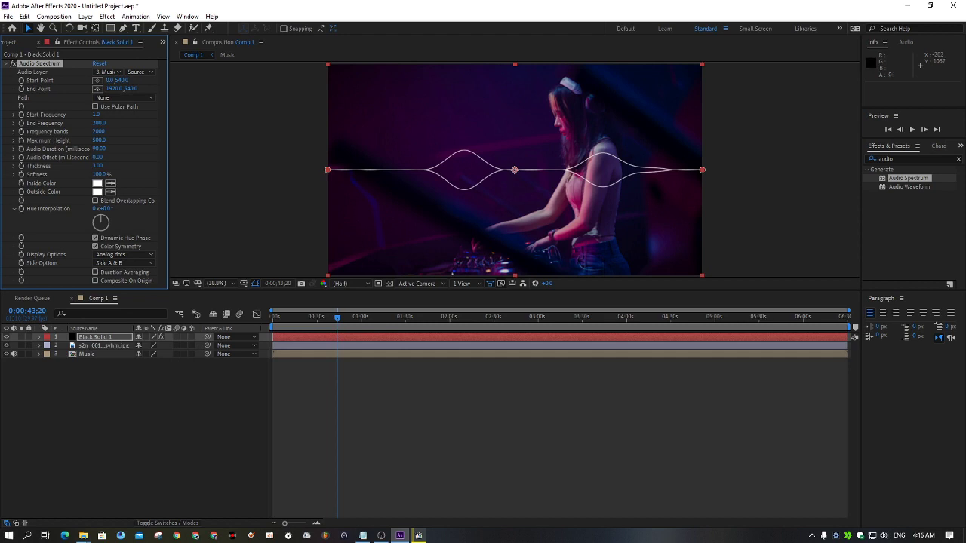
pyautogui.hotkey('ctrl', '5')
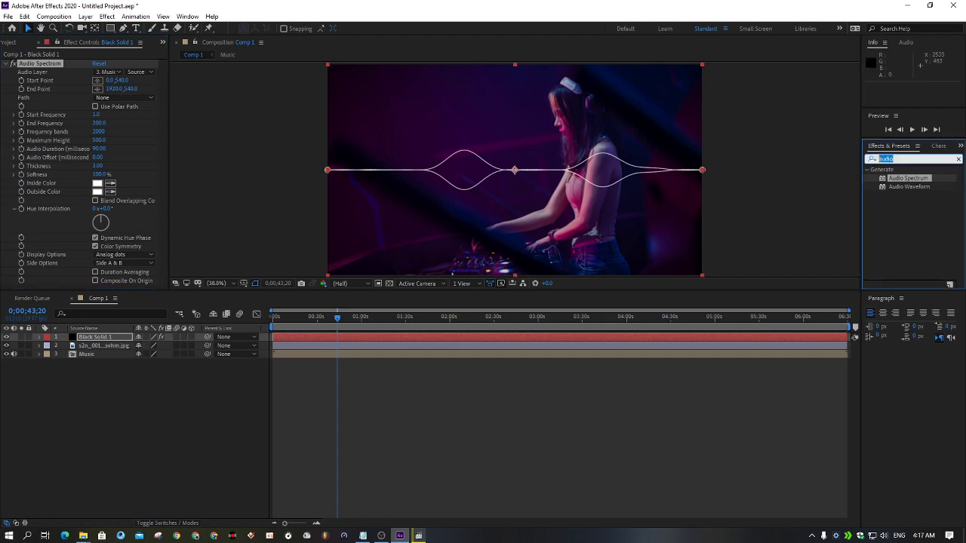
# Search effects for 'glow' and apply Glow to Black Solid 1
pyautogui.write('g')
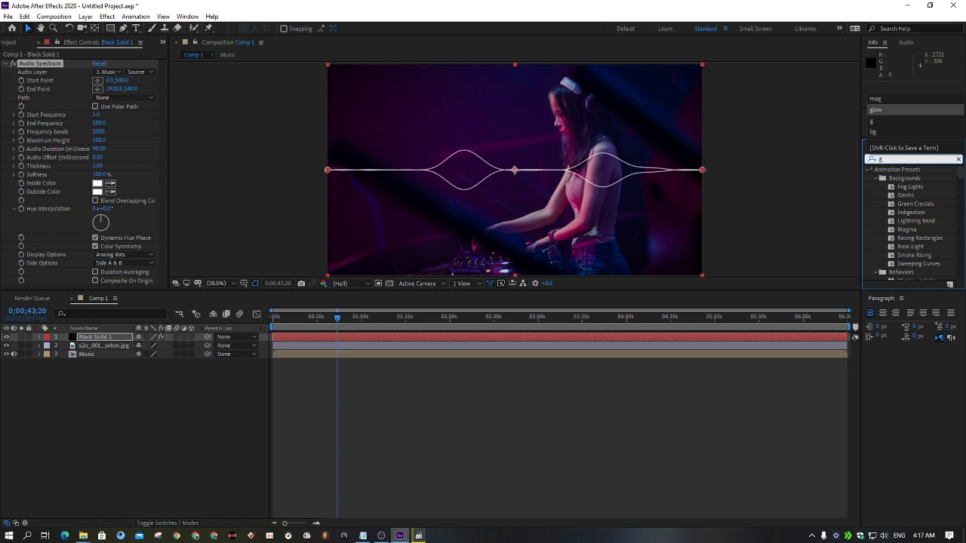
pyautogui.write('low')
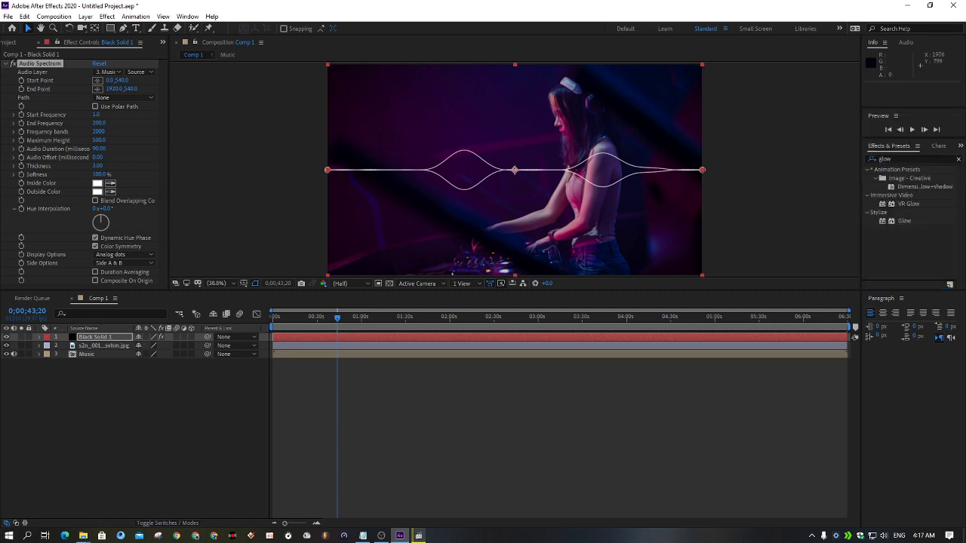
pyautogui.moveTo(904, 220); pyautogui.dragTo(102, 336)
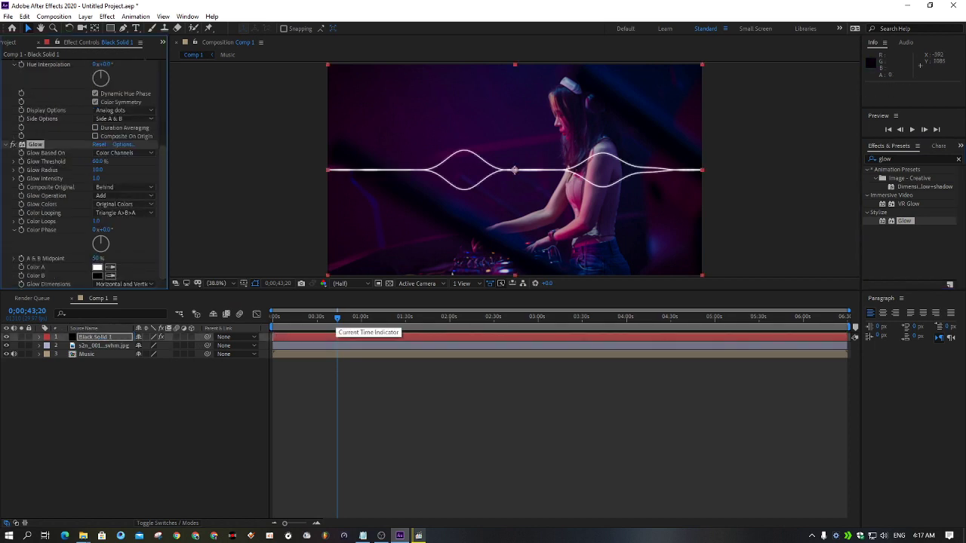
# Preview the glowing waveform, trying the viewer's 4 Views layout
pyautogui.press('space')
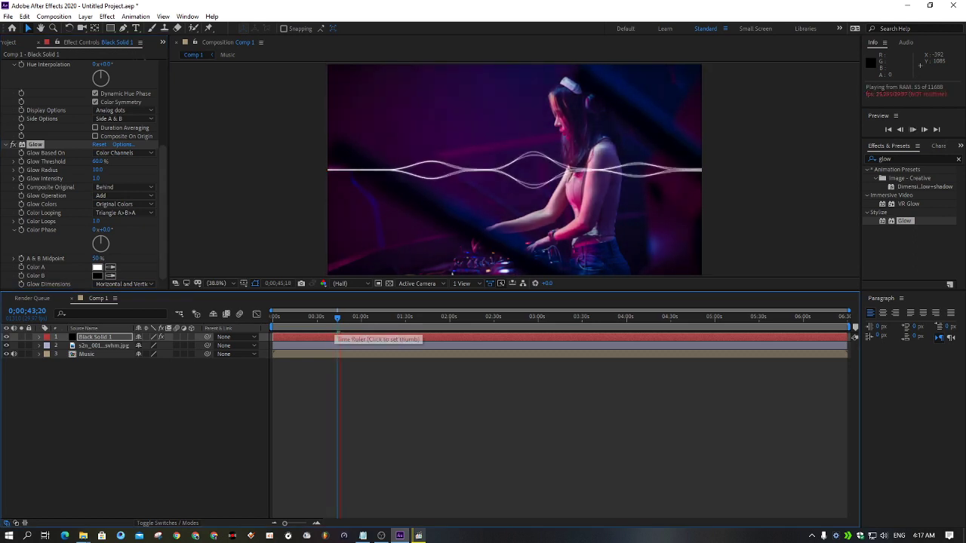
pyautogui.press('space')
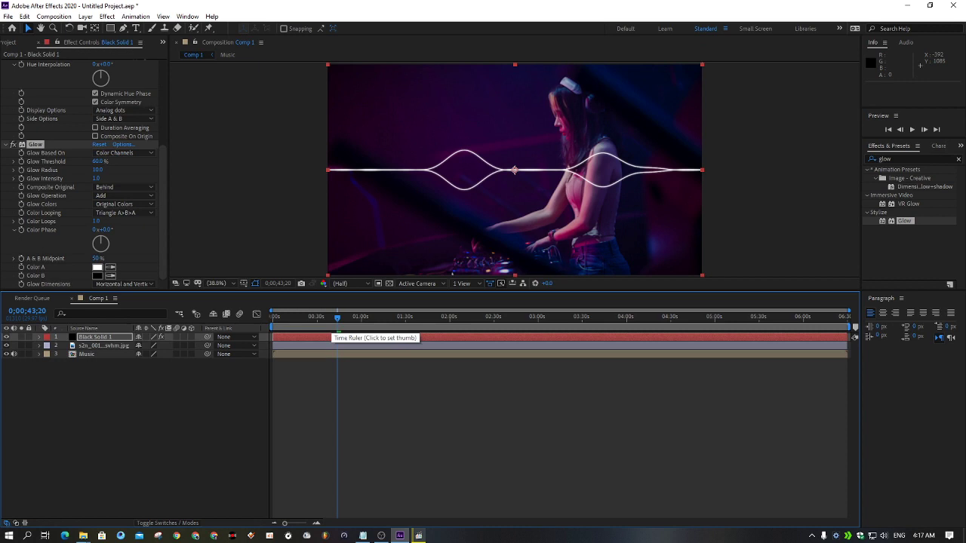
pyautogui.click(462, 283)
pyautogui.click(475, 375)
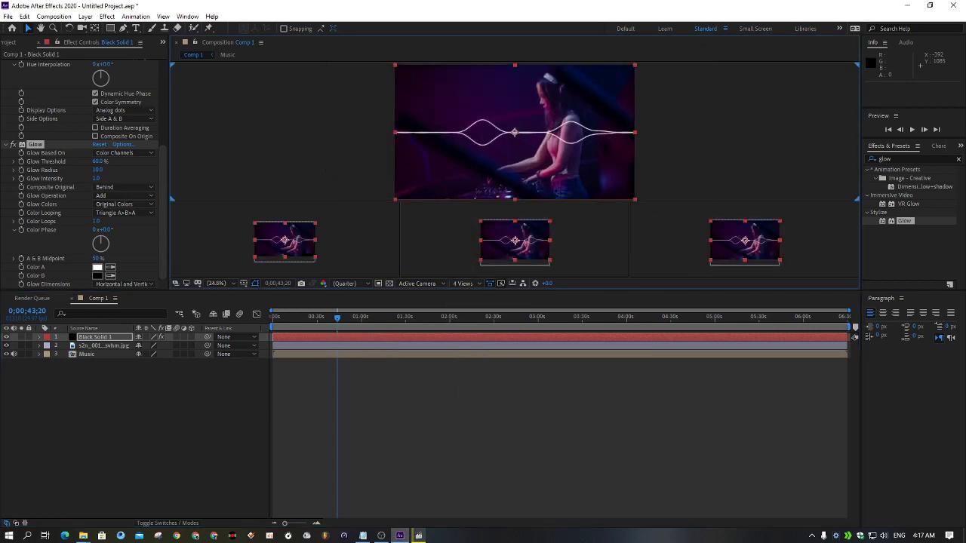
pyautogui.press('space')
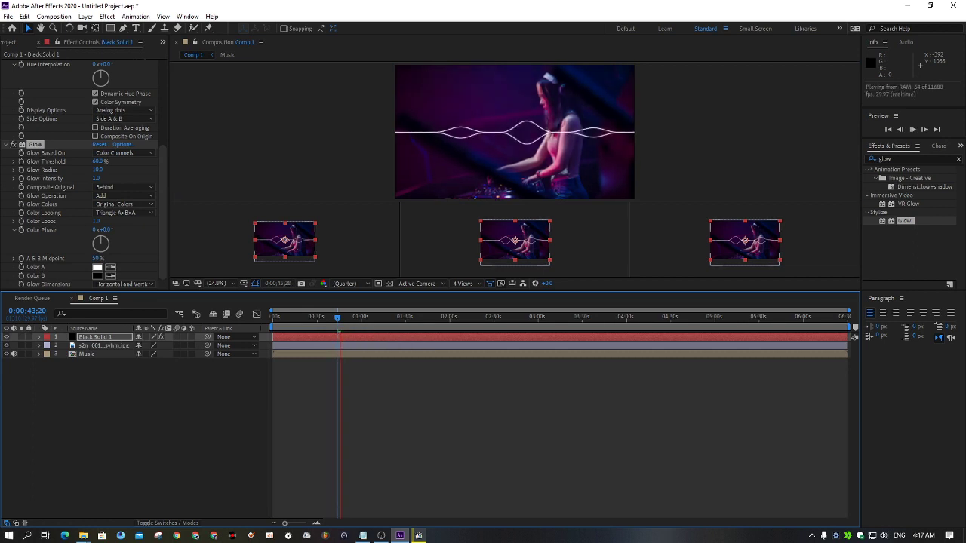
pyautogui.press('space')
pyautogui.press('space')
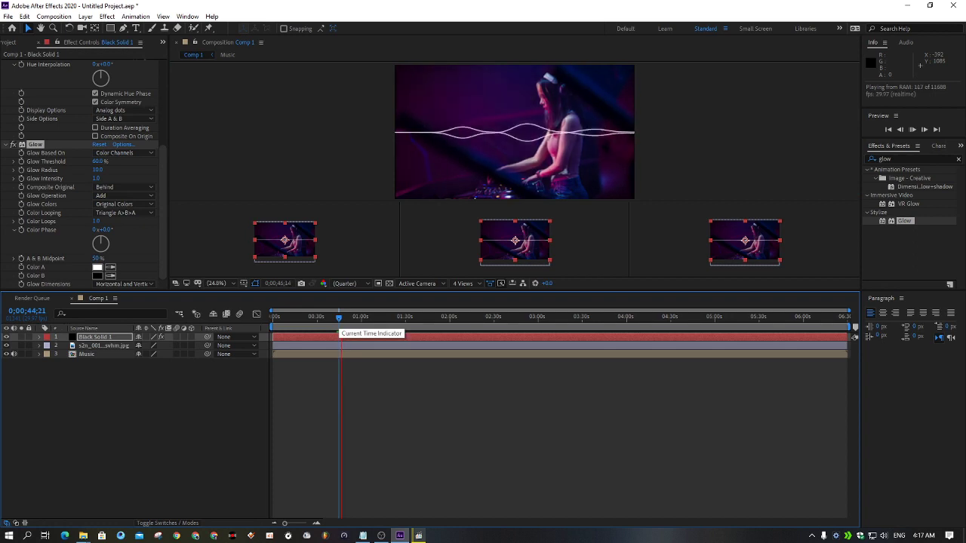
# Return the viewer to a single 1 View layout, stepping time around 0;00;44;21
pyautogui.press('space')
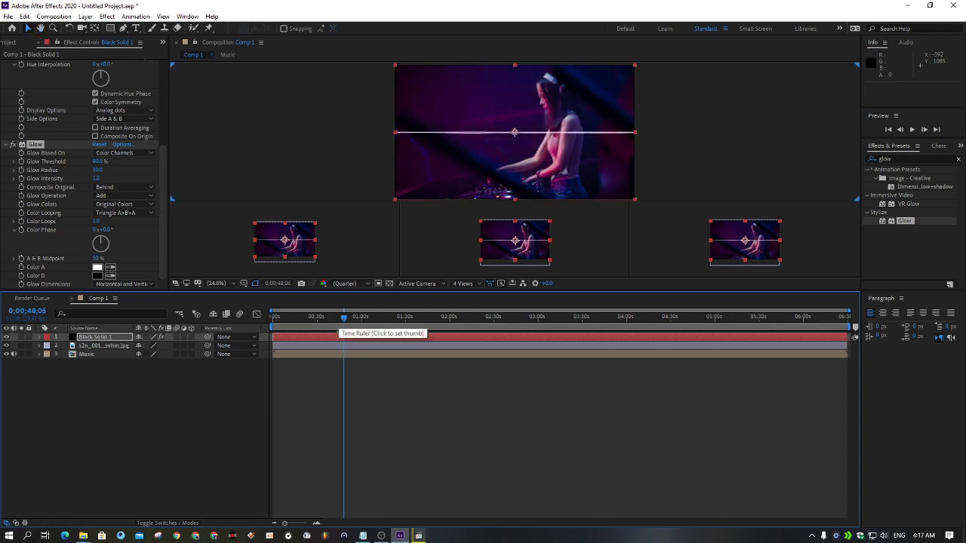
pyautogui.click(338, 318)
pyautogui.click(462, 283)
pyautogui.click(468, 308)
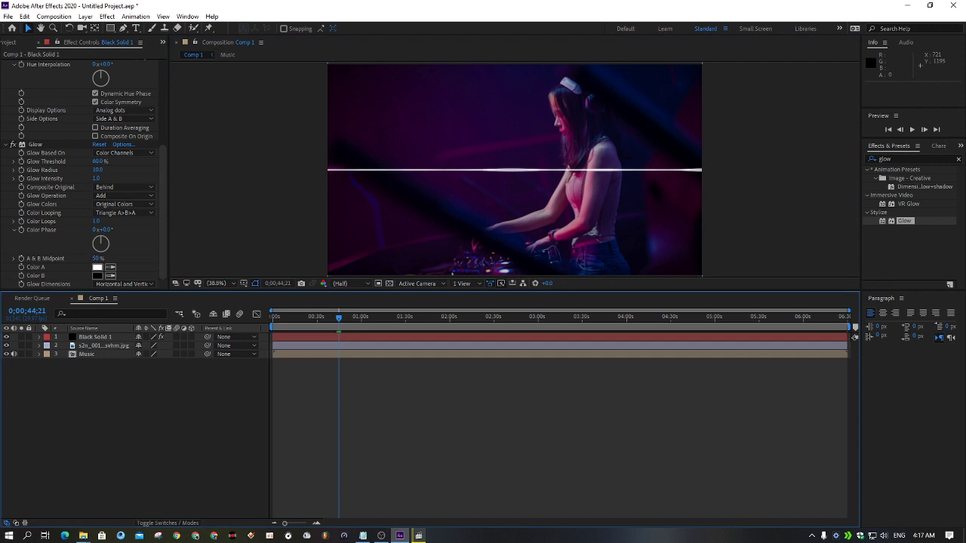
pyautogui.hotkey('shift', 'pageup')
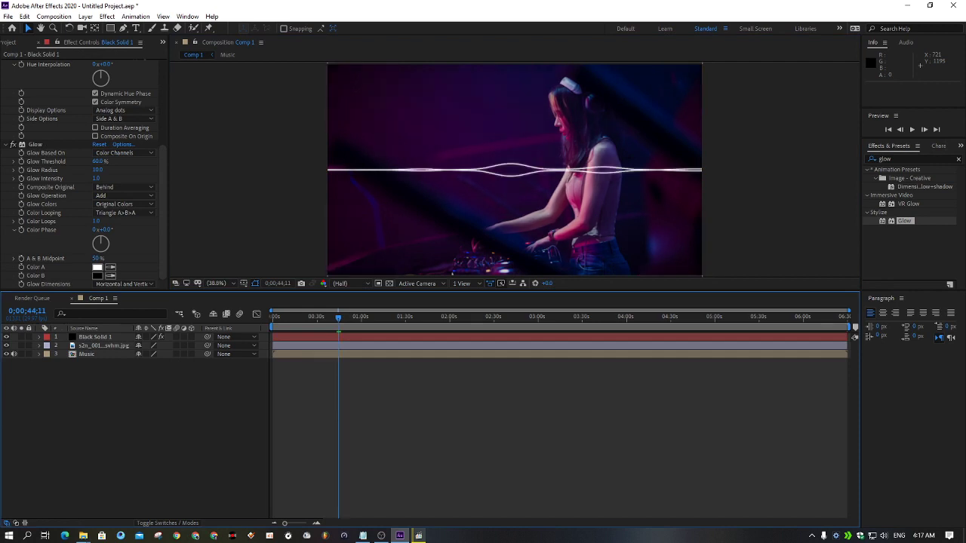
pyautogui.scroll(5, 83, 173)
pyautogui.hotkey('shift', 'pageup')
pyautogui.hotkey('shift', 'pageup')
pyautogui.hotkey('shift', 'pageup')
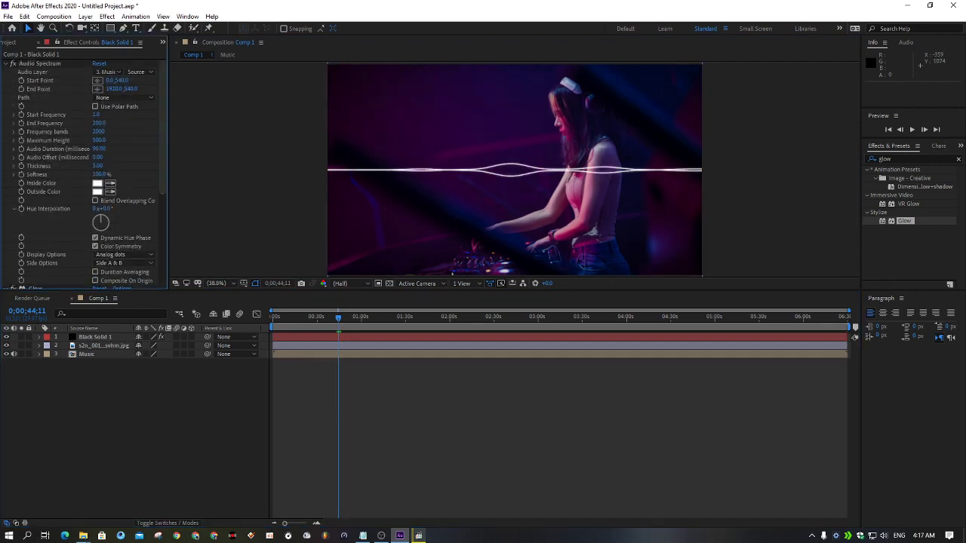
pyautogui.hotkey('shift', 'pagedown')
pyautogui.hotkey('shift', 'pagedown')
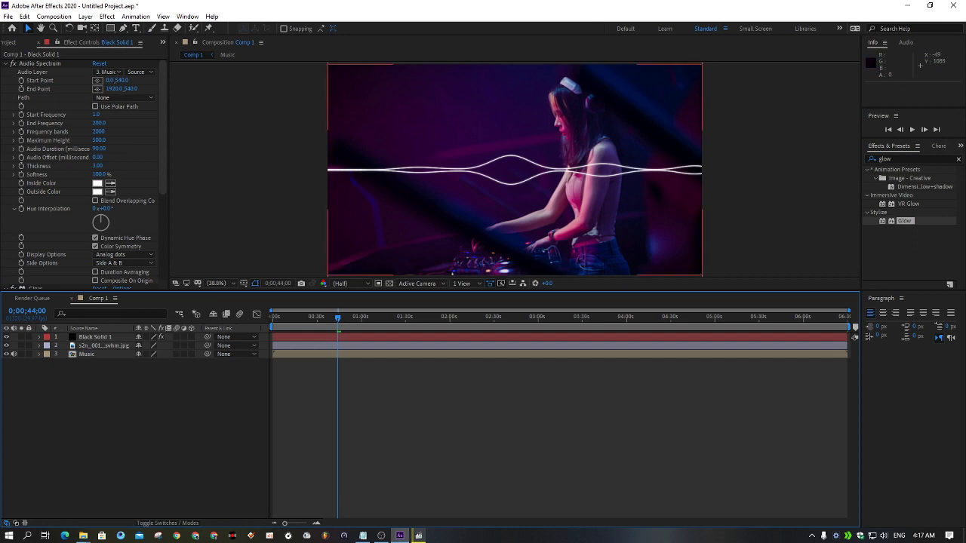
pyautogui.click(98, 337)
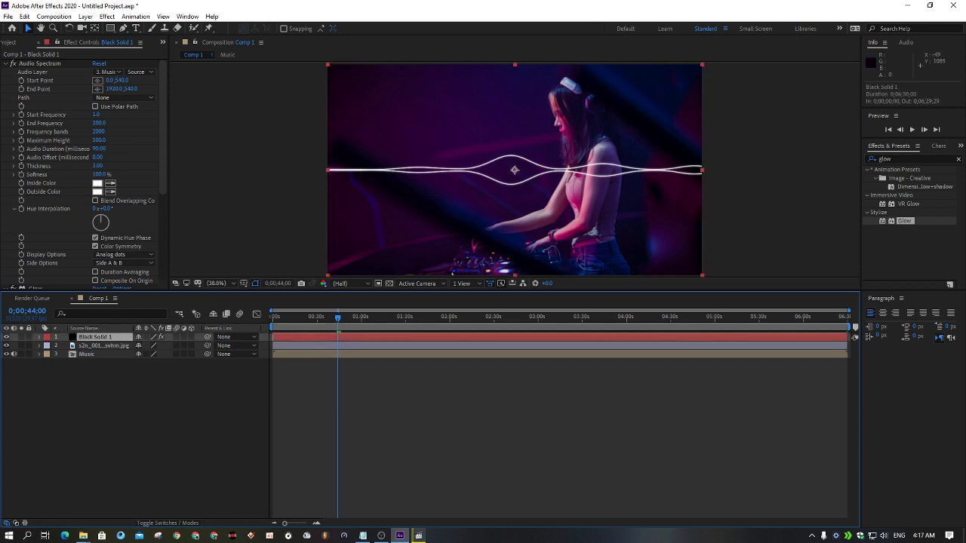
# Duplicate Black Solid 1 and set the copy's Audio Spectrum End Frequency to 80
pyautogui.hotkey('ctrl', 'd')
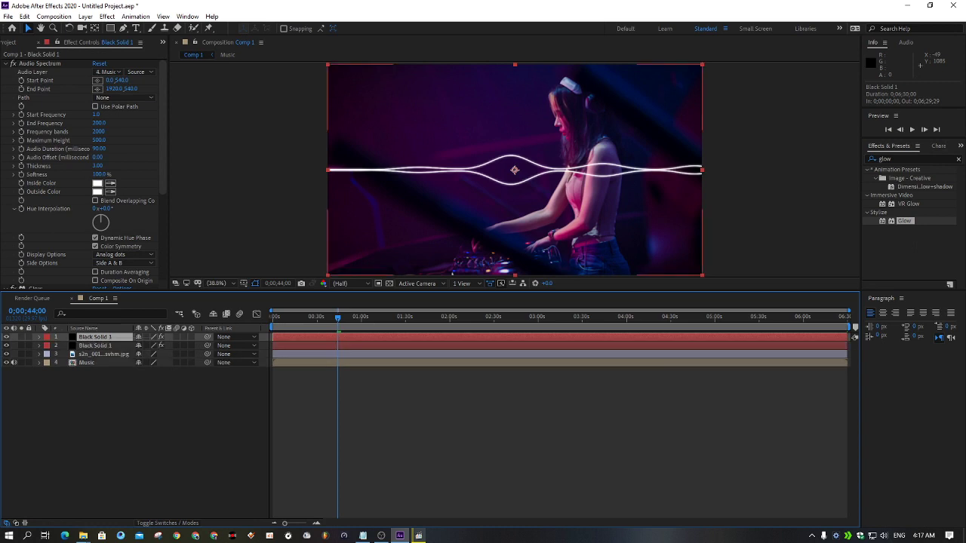
pyautogui.click(96, 346)
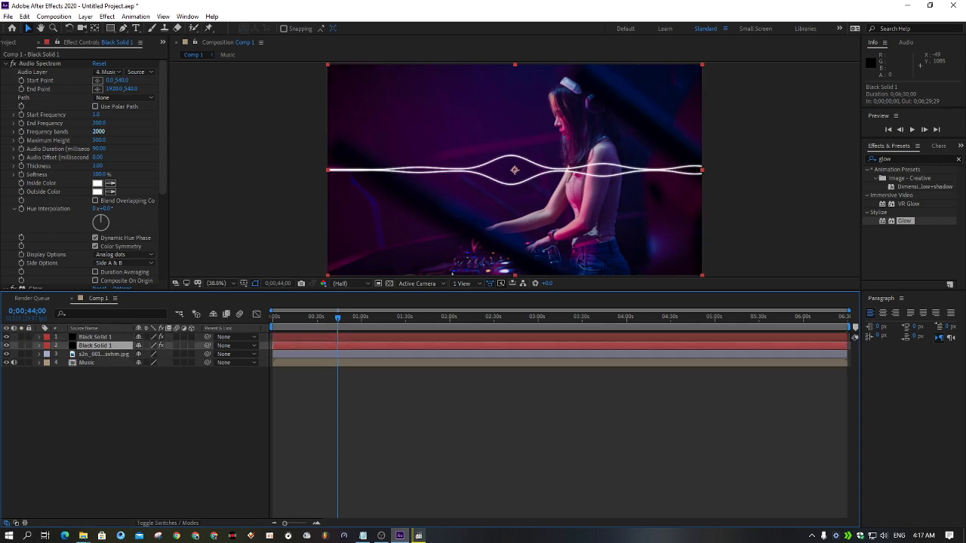
pyautogui.click(99, 123)
pyautogui.write('80')
pyautogui.press('Return')
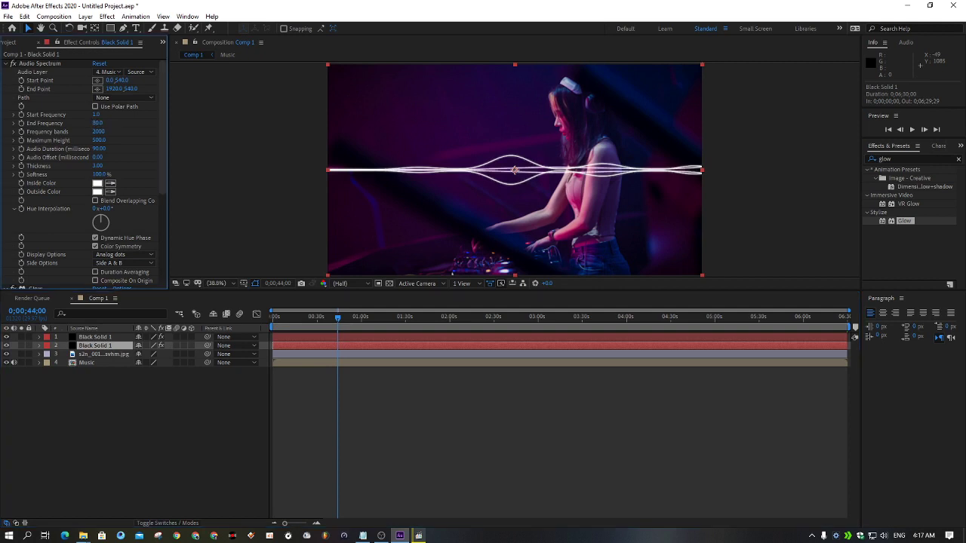
pyautogui.click(99, 123)
pyautogui.write('100')
pyautogui.press('Return')
pyautogui.click(99, 123)
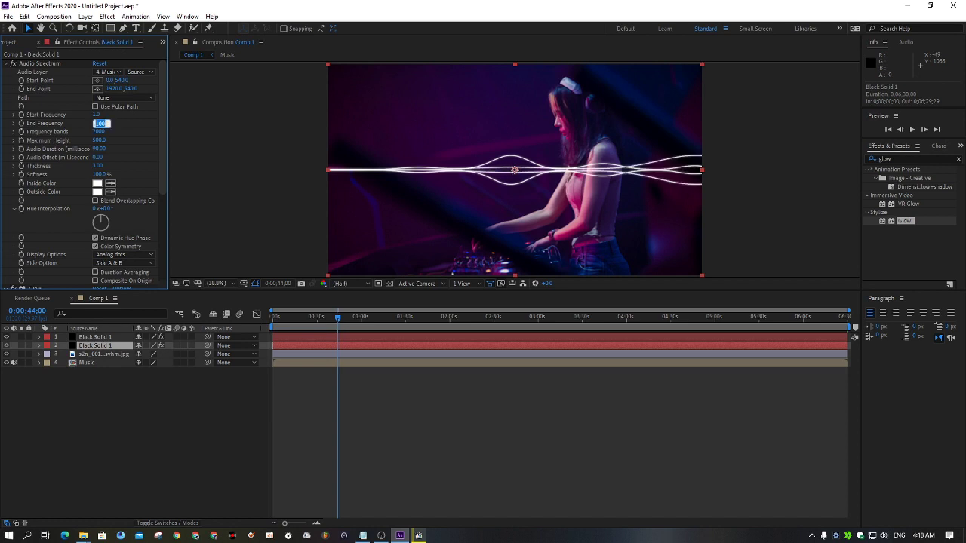
pyautogui.write('80')
pyautogui.press('Return')
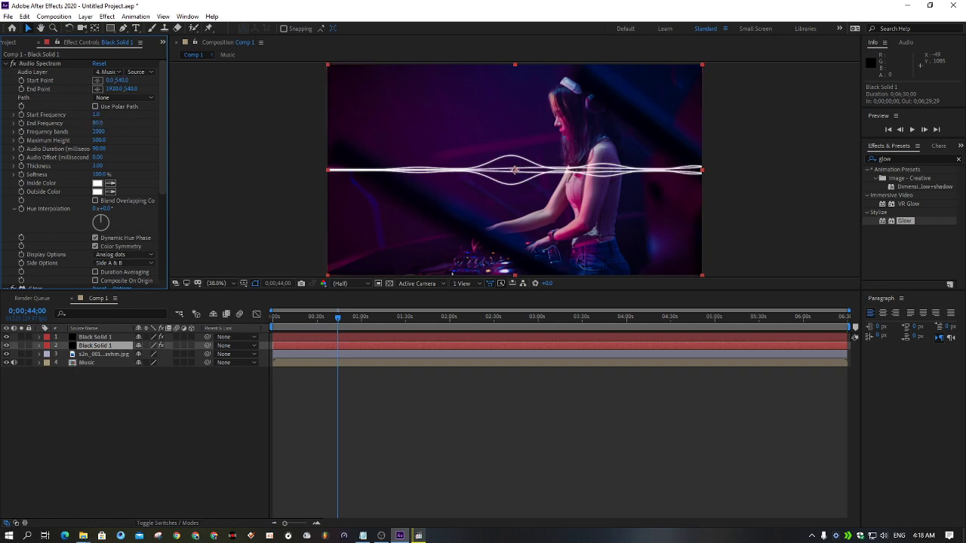
# Preview the two layered waveforms playing with the music
pyautogui.press('space')
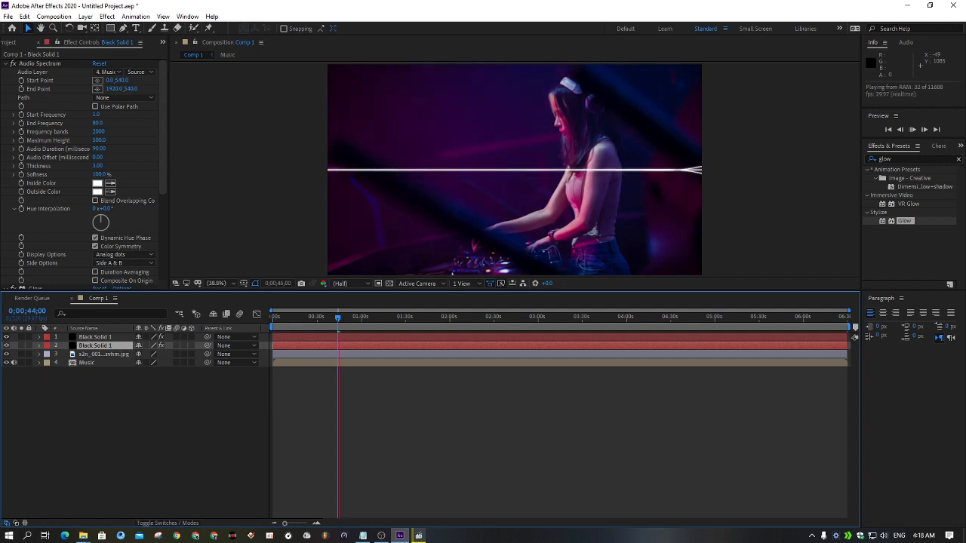
pyautogui.press('space')
pyautogui.press('space')
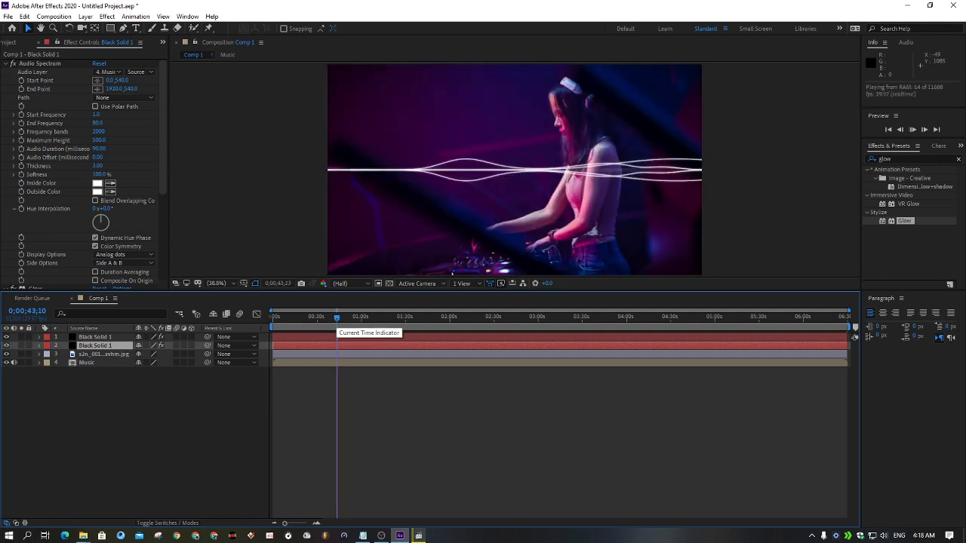
pyautogui.press('space')
pyautogui.press('space')
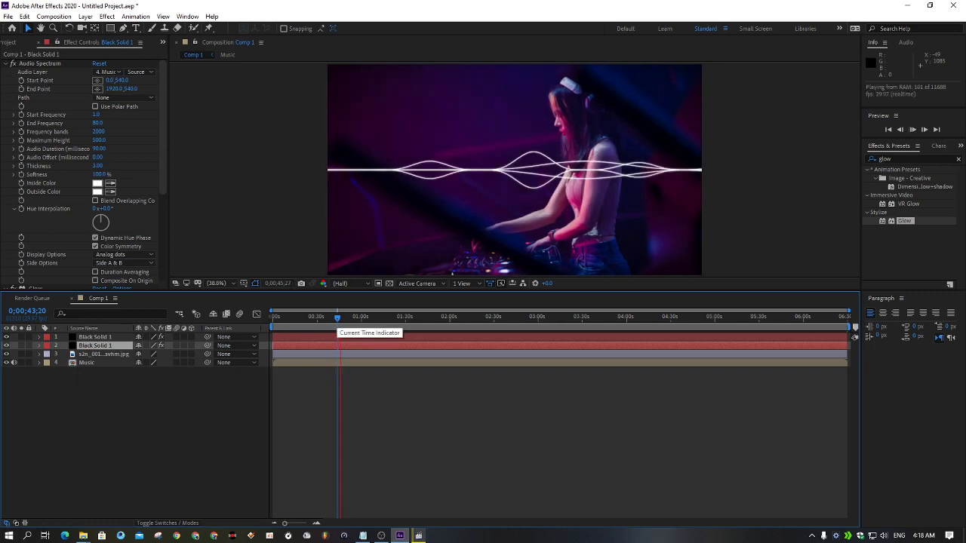
pyautogui.press('space')
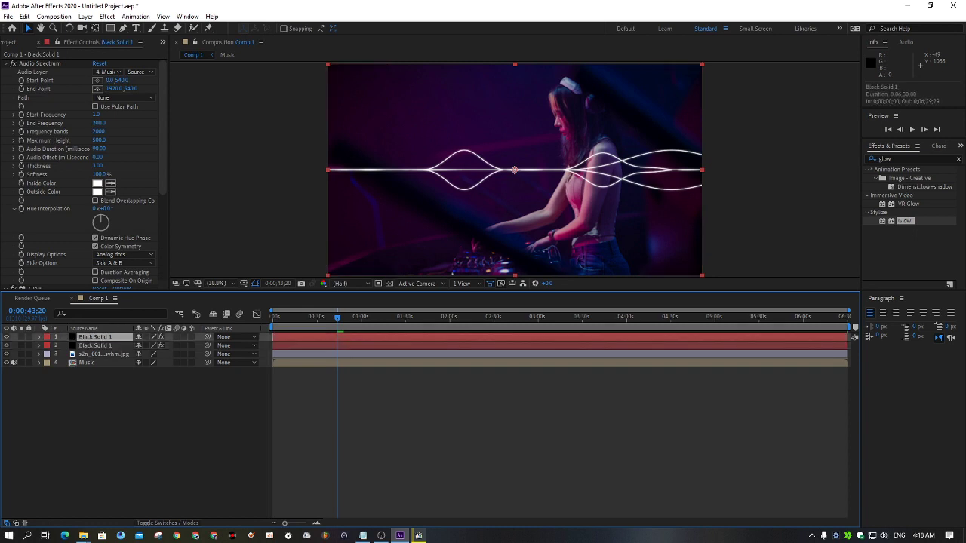
pyautogui.click(99, 140)
# Set the original waveform's Maximum Height to 1000 and preview from 0;00;43;23
pyautogui.write('100')
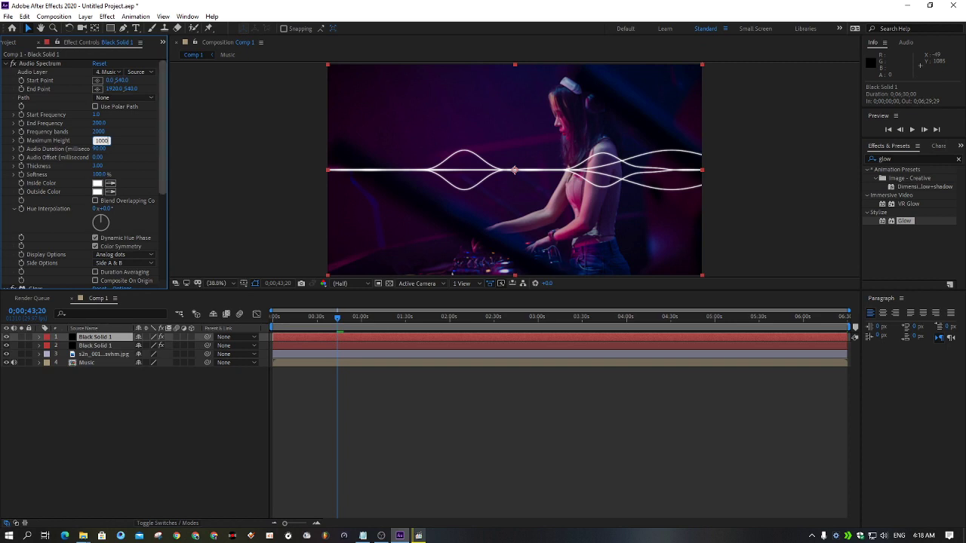
pyautogui.press('Return')
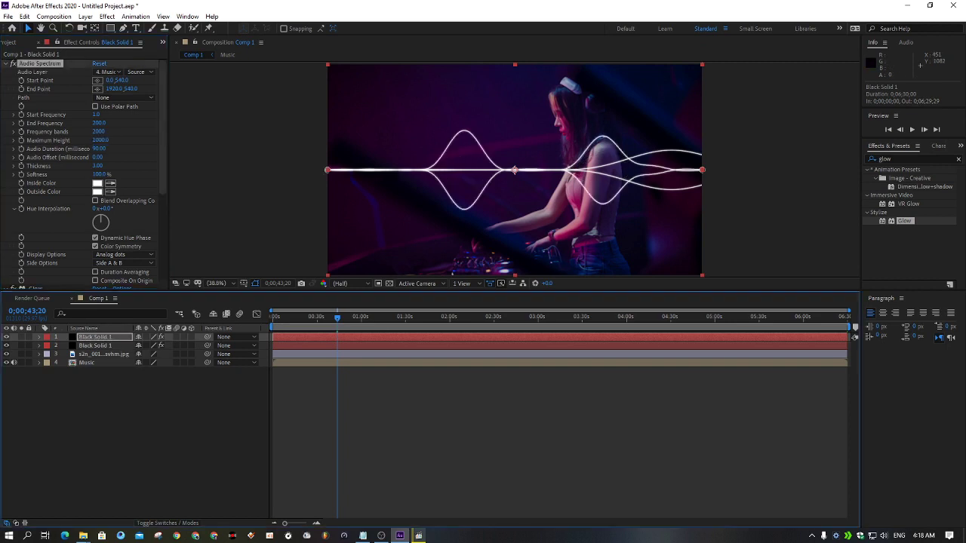
pyautogui.click(338, 319)
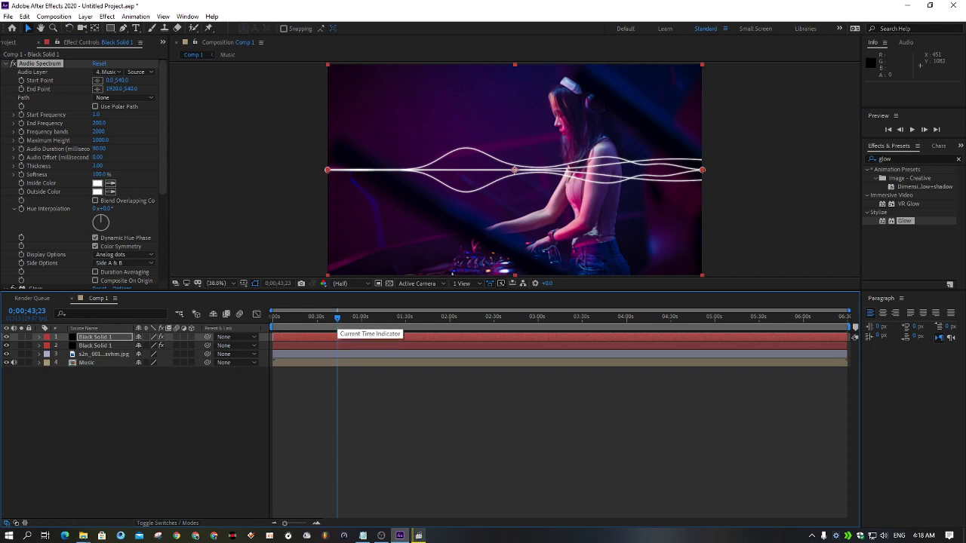
pyautogui.press('space')
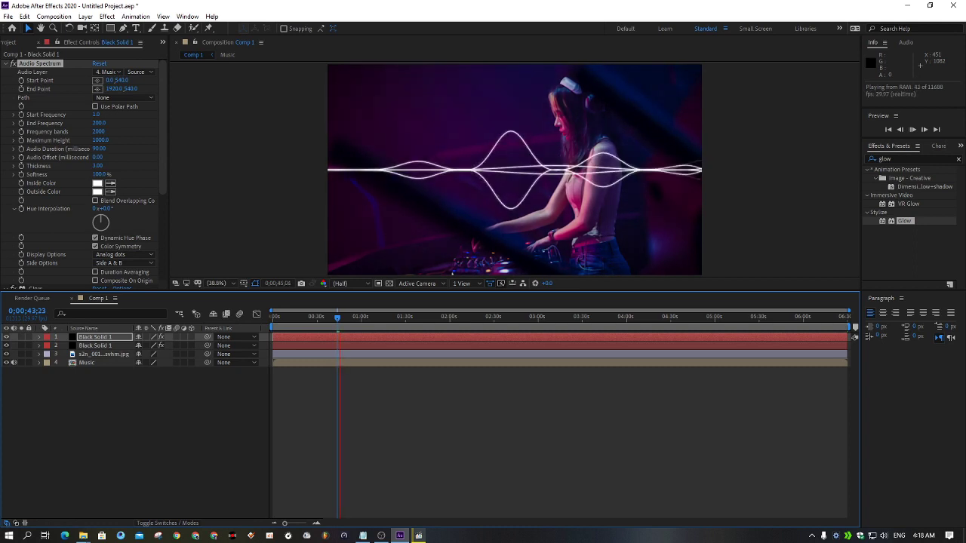
pyautogui.press('space')
# Deselect all layers and turn on Title/Action Safe guides in the viewer
pyautogui.press('F2')
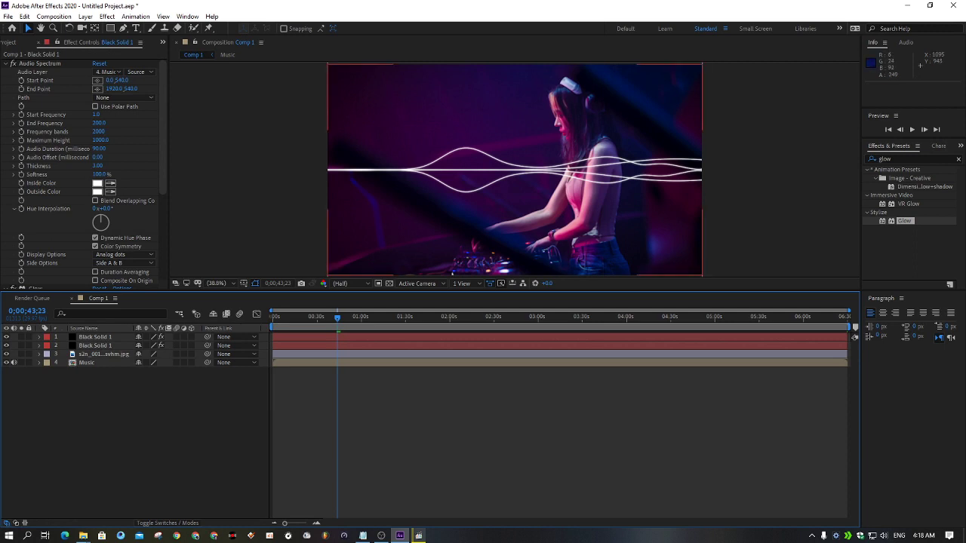
pyautogui.click(243, 283)
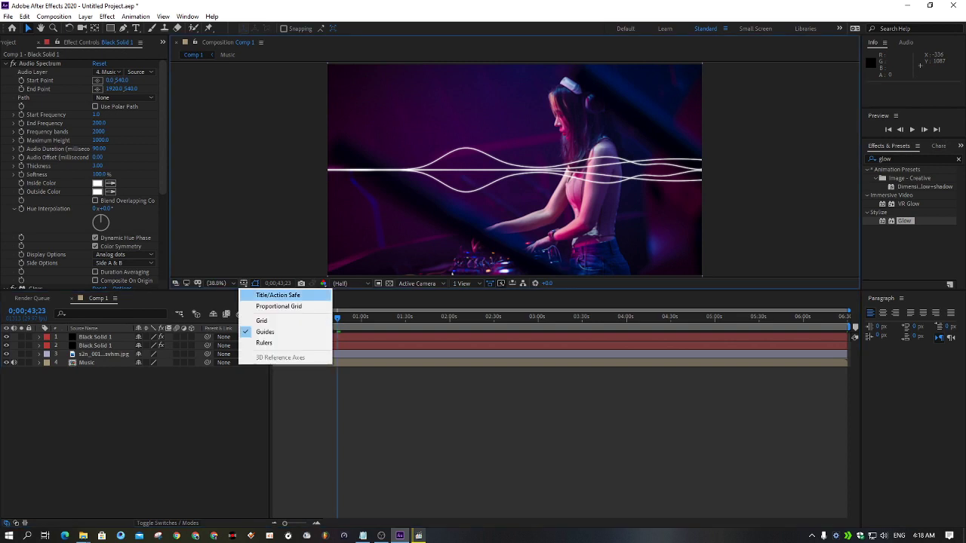
pyautogui.click(278, 295)
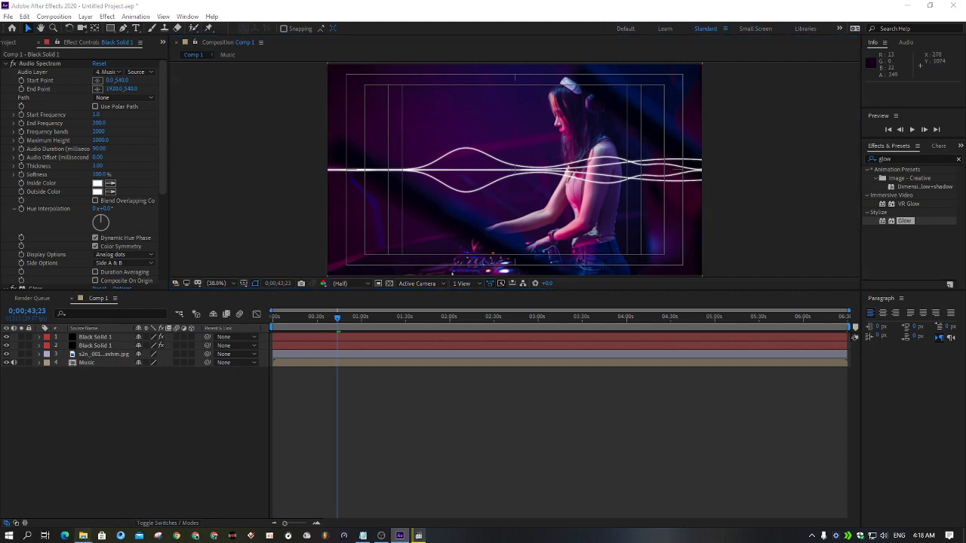
# Check the ARS Remix song title in the Music folder's file name, then minimize the folder
pyautogui.moveTo(83, 536)
pyautogui.click(145, 496)
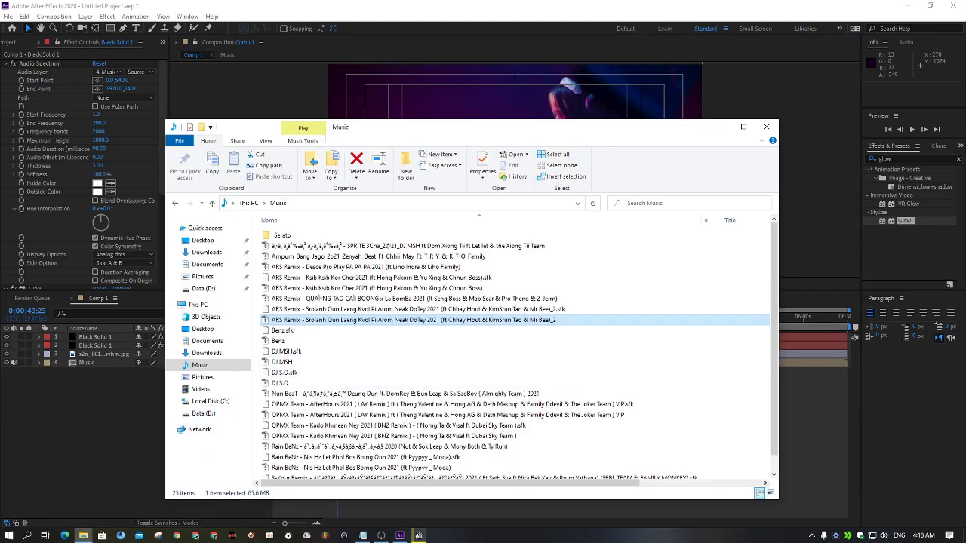
pyautogui.rightClick(344, 320)
pyautogui.click(377, 296)
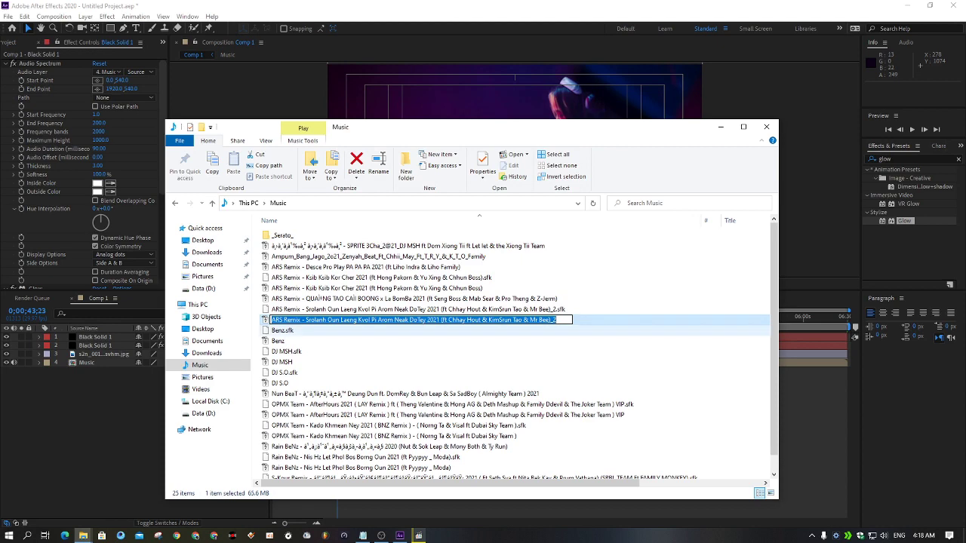
pyautogui.moveTo(440, 320); pyautogui.dragTo(272, 320)
pyautogui.hotkey('ctrl', 'c')
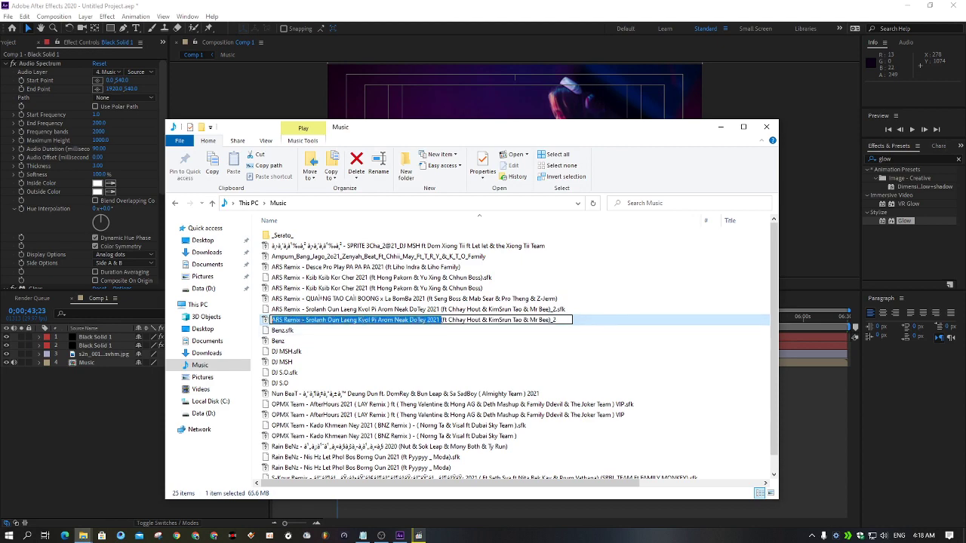
pyautogui.click(721, 127)
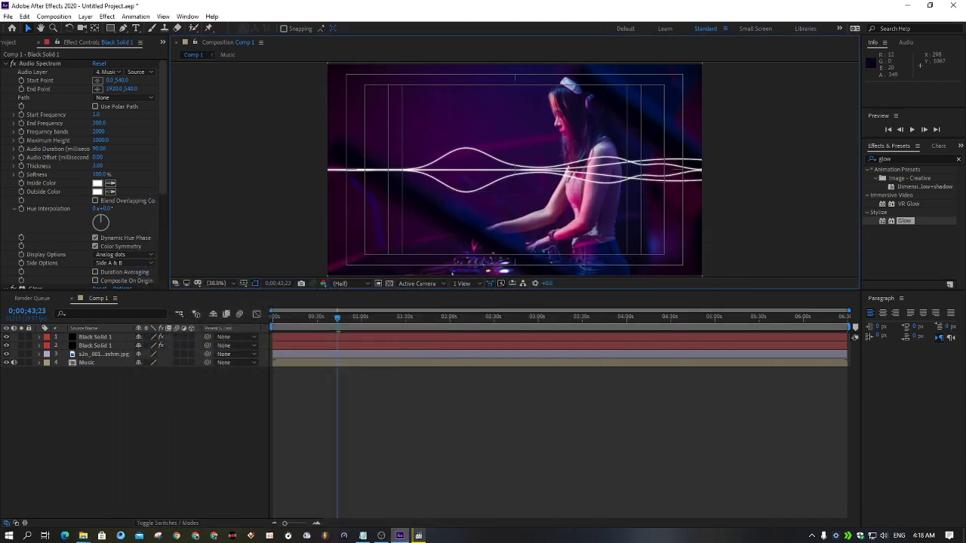
# Create a new text layer containing the pasted title 'ARS Remix - Srolanh Oun Laeng Kvol Pi Arom Neak DoTey 2021'
pyautogui.rightClick(102, 409)
pyautogui.moveTo(136, 414)
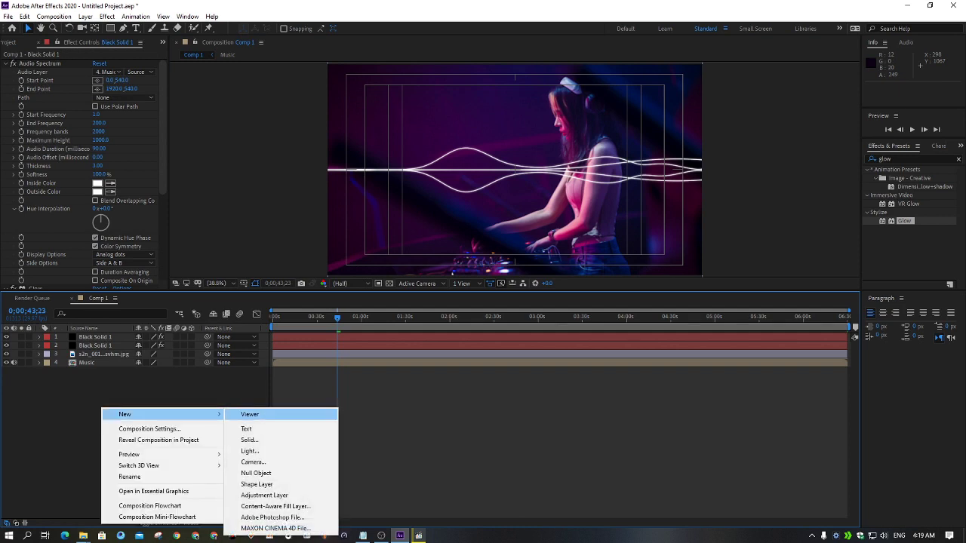
pyautogui.click(246, 429)
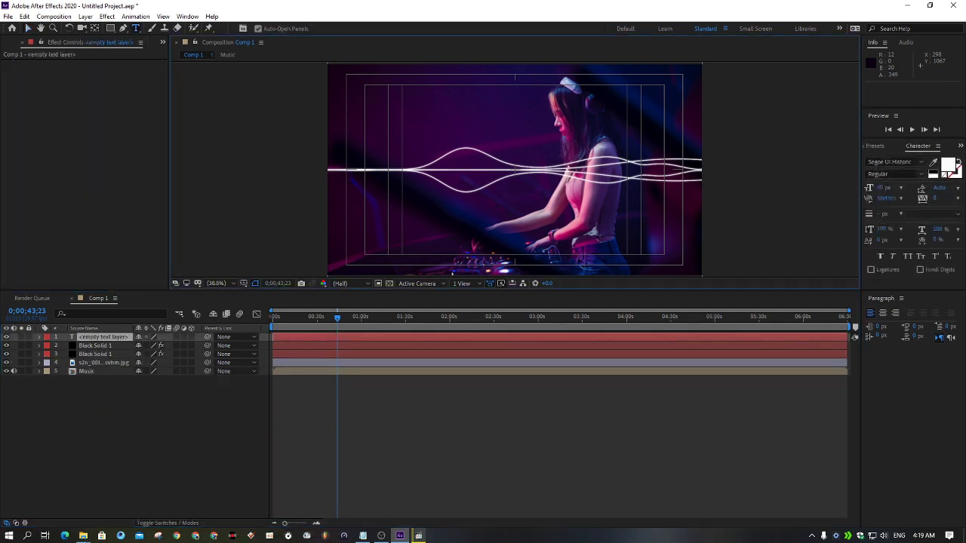
pyautogui.hotkey('ctrl', 'v')
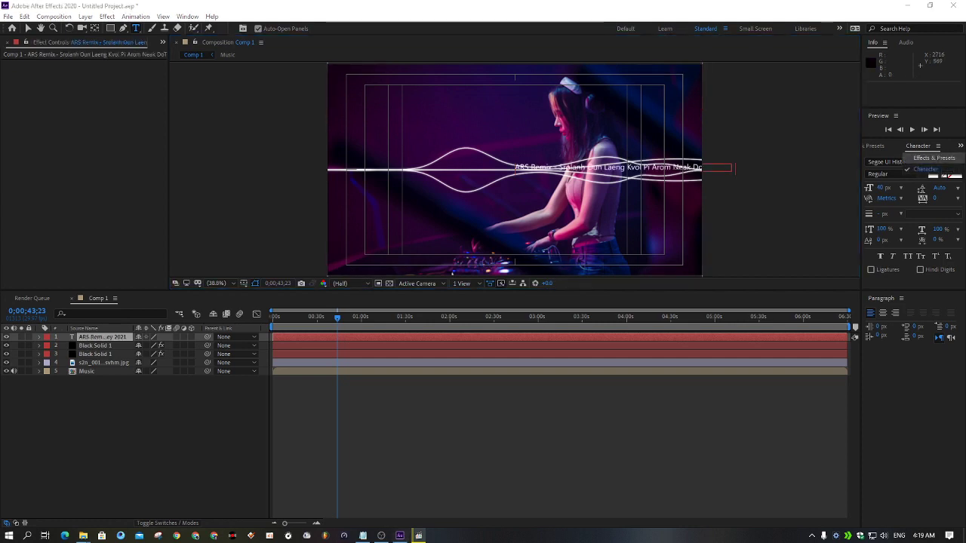
# Apply the Glow effect to the title and move it to the bottom centre
pyautogui.click(874, 146)
pyautogui.click(904, 220)
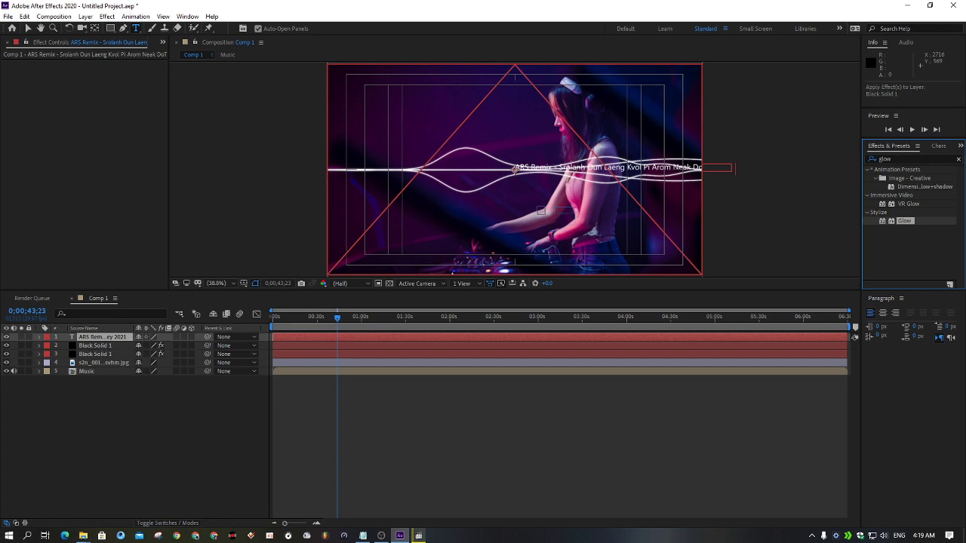
pyautogui.moveTo(904, 220); pyautogui.dragTo(103, 337)
pyautogui.moveTo(575, 144)
pyautogui.mouseDown()
pyautogui.moveTo(504, 172)
pyautogui.moveTo(406, 249)
pyautogui.mouseUp()
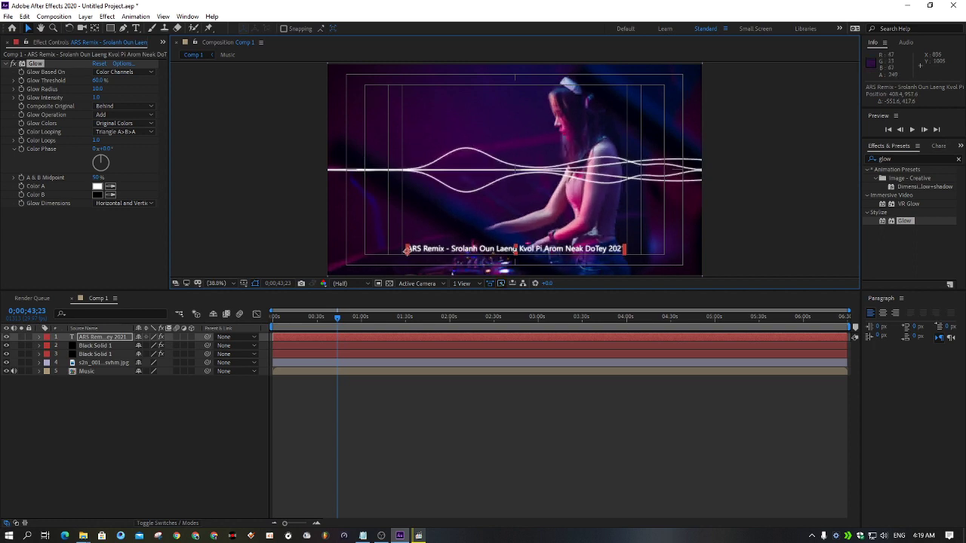
# Turn off the Title/Action Safe guides and deselect the title layer
pyautogui.click(243, 283)
pyautogui.click(273, 294)
pyautogui.click(301, 415)
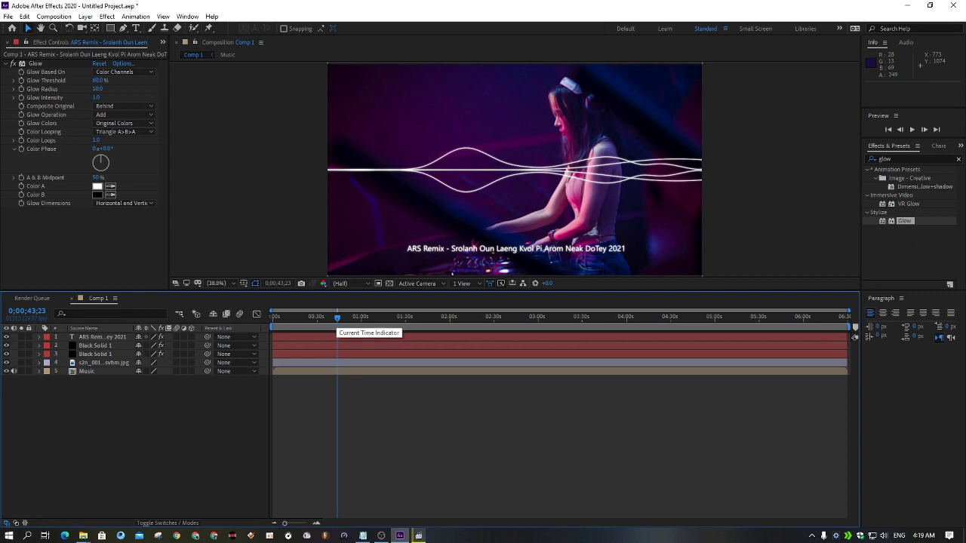
# Start the audio preview and switch the viewer layout to 4 Views
pyautogui.press('space')
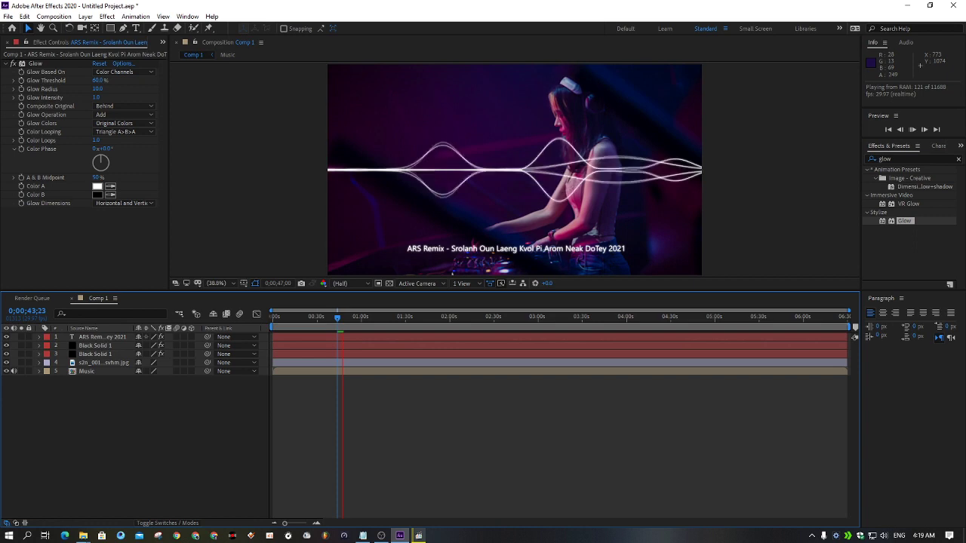
pyautogui.click(463, 283)
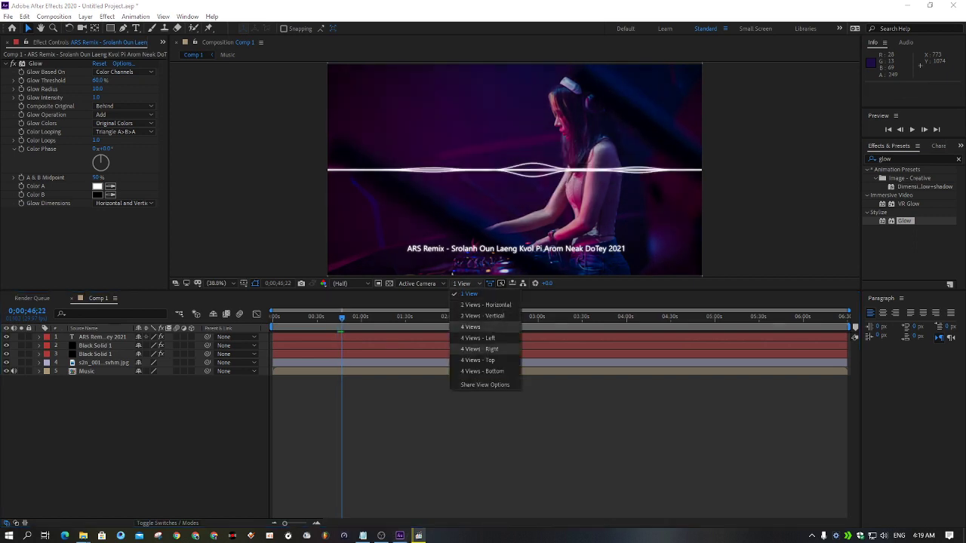
pyautogui.click(471, 327)
# Play and stop the preview several times to watch the audio-reactive waveforms
pyautogui.press('space')
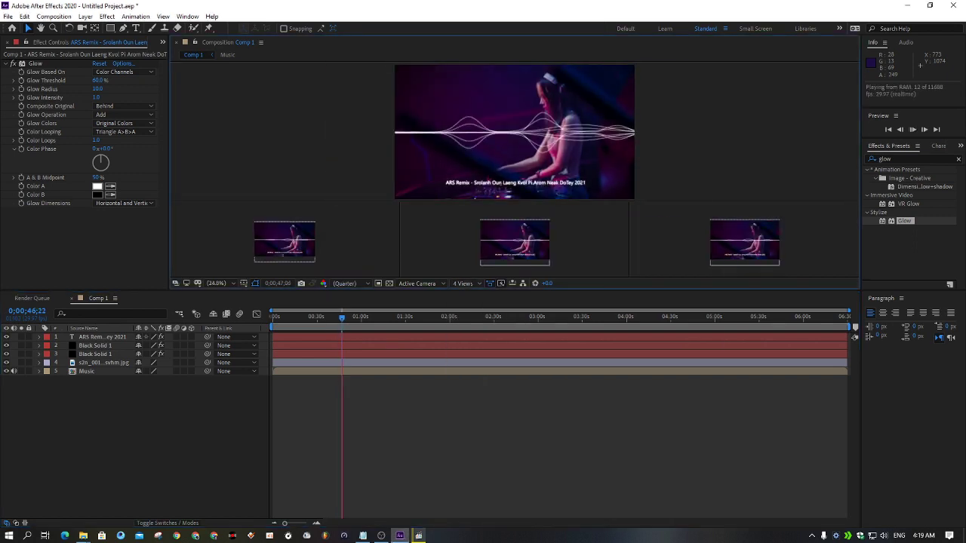
pyautogui.press('space')
pyautogui.press('space')
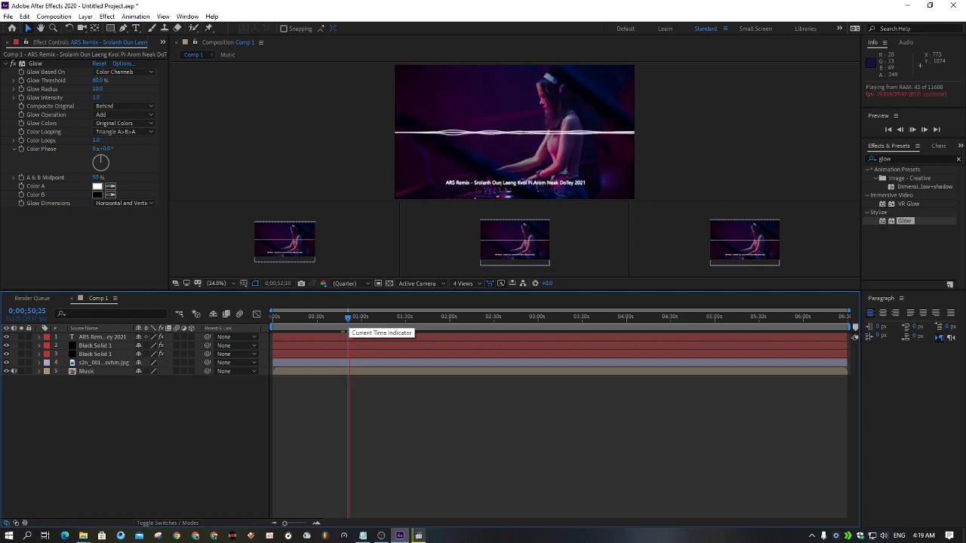
pyautogui.press('space')
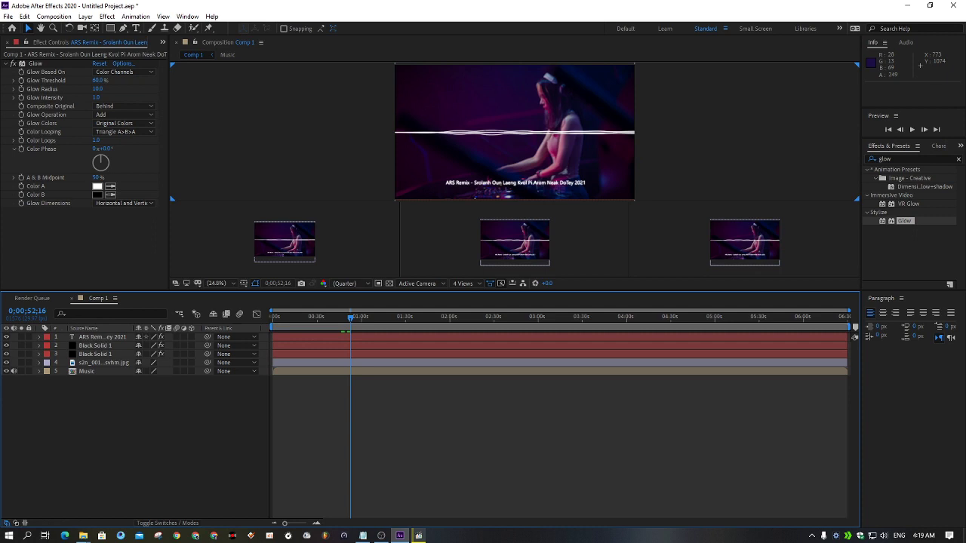
pyautogui.press('space')
pyautogui.press('space')
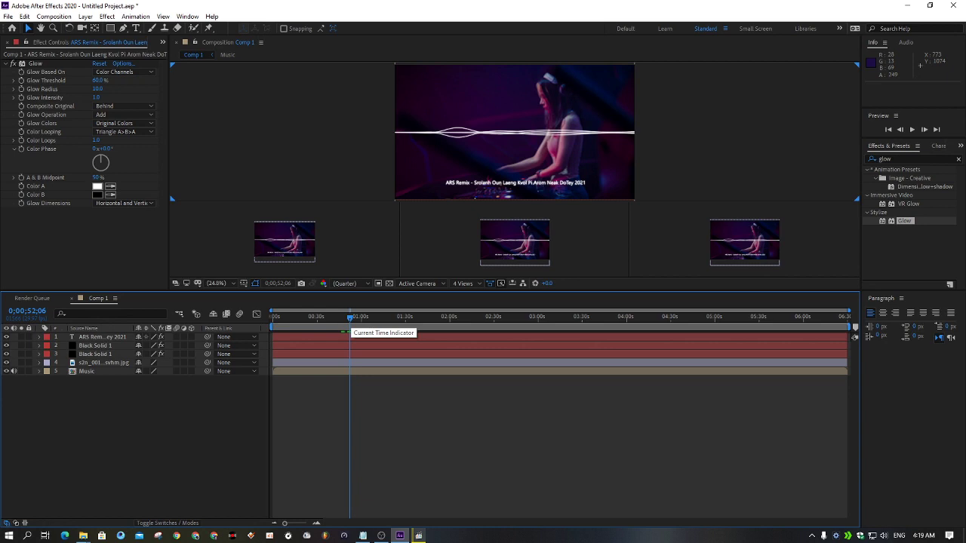
pyautogui.press('space')
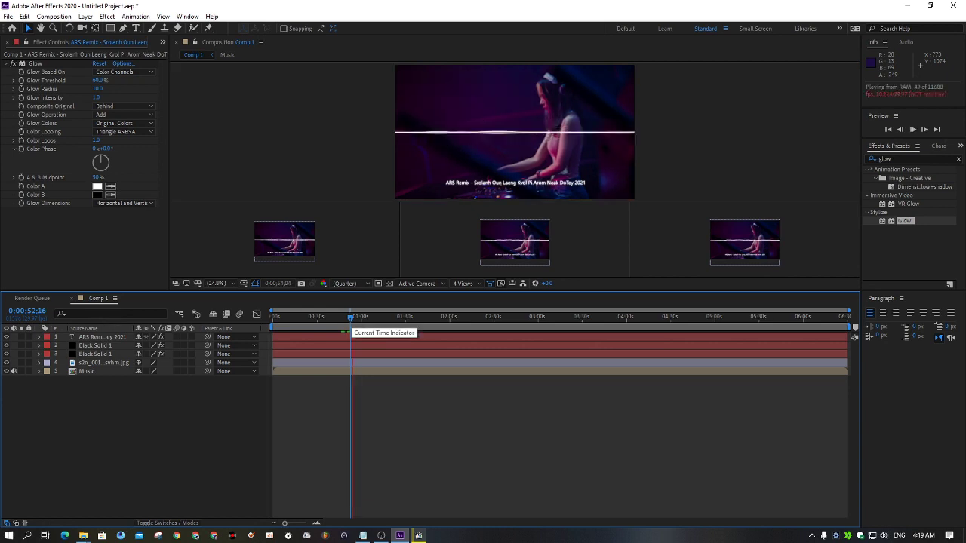
pyautogui.press('space')
pyautogui.press('space')
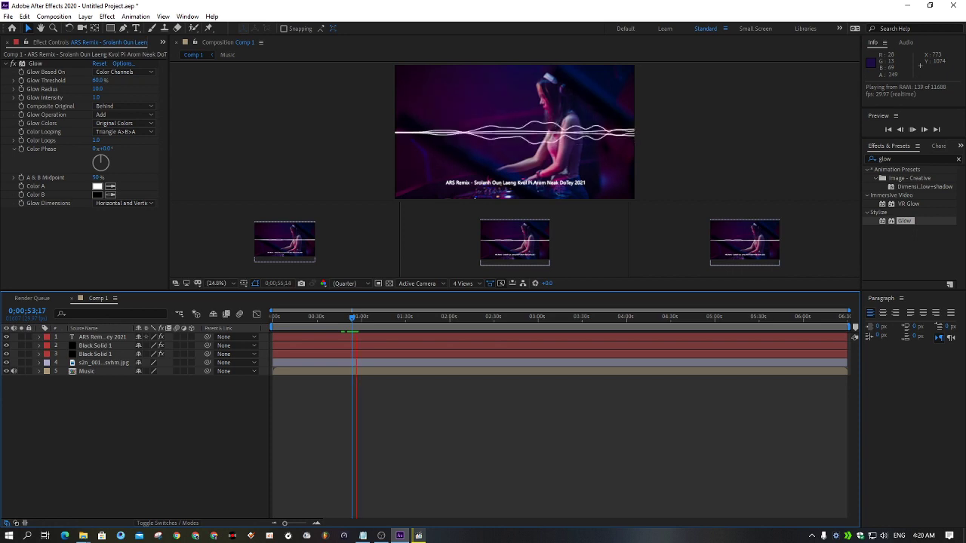
pyautogui.press('space')
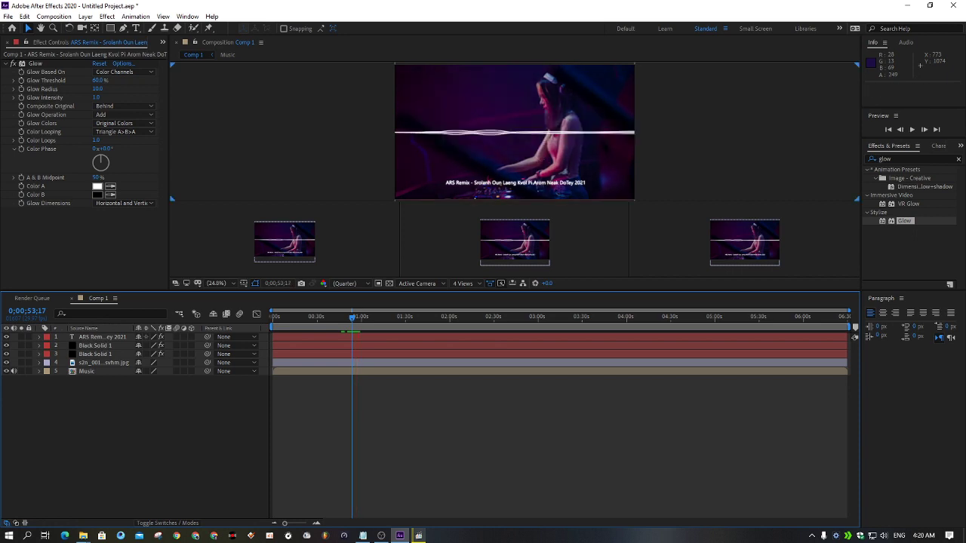
pyautogui.press('space')
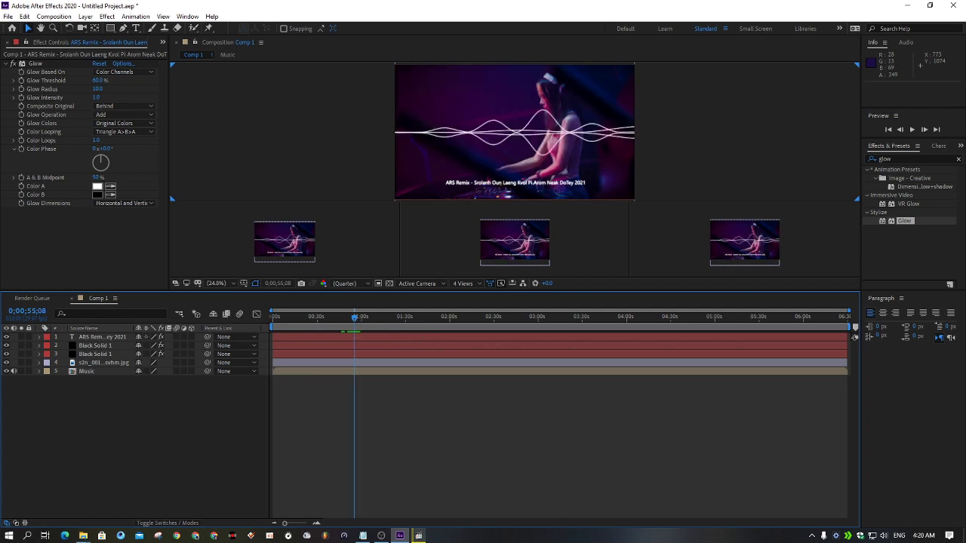
# Check the audio expression in Notepad, then minimize it
pyautogui.click(363, 535)
pyautogui.press('End')
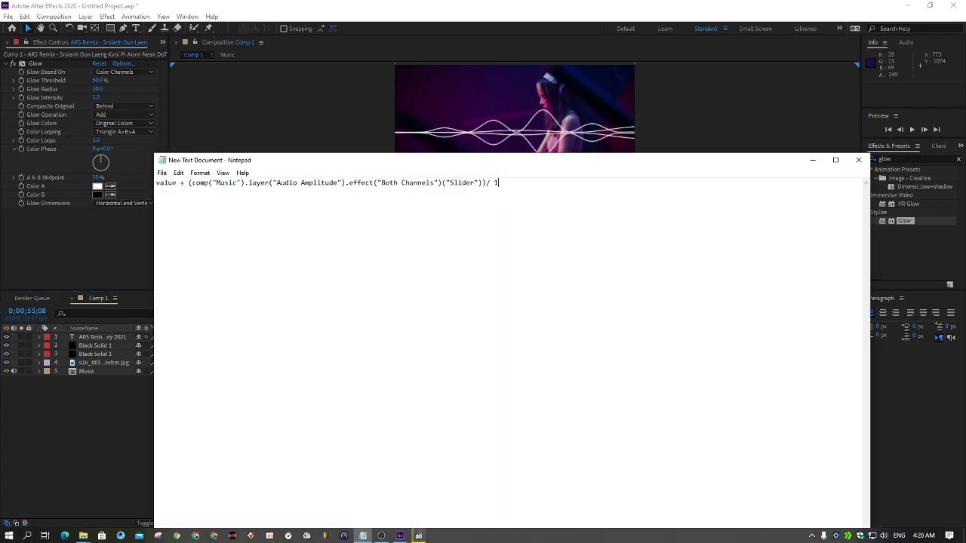
pyautogui.click(813, 160)
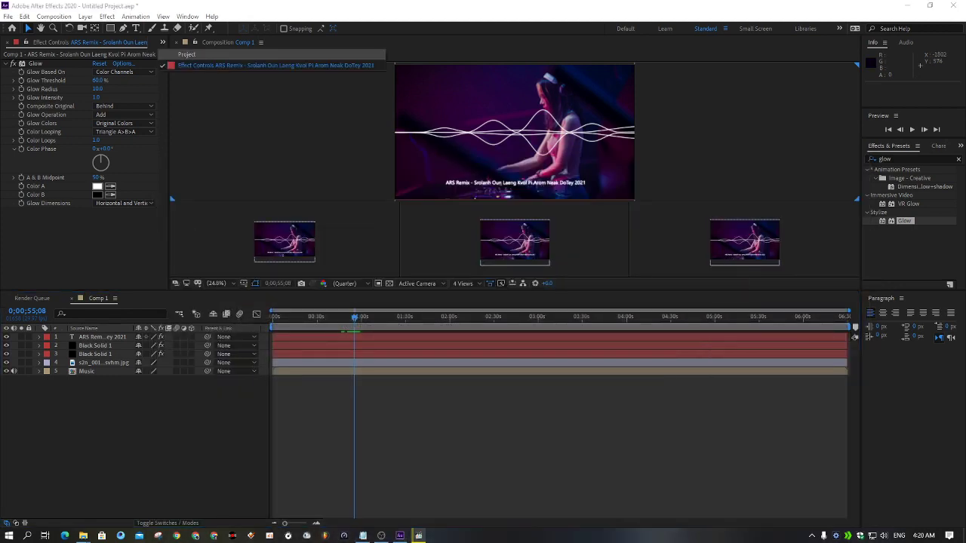
# Add Comp 1 to the Render Queue from the Composition menu
pyautogui.hotkey('ctrl', '0')
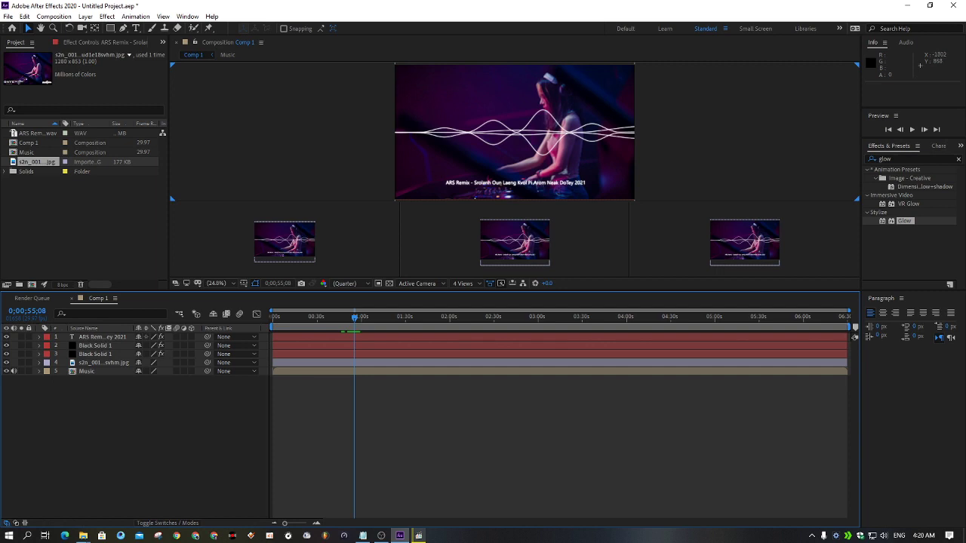
pyautogui.click(54, 16)
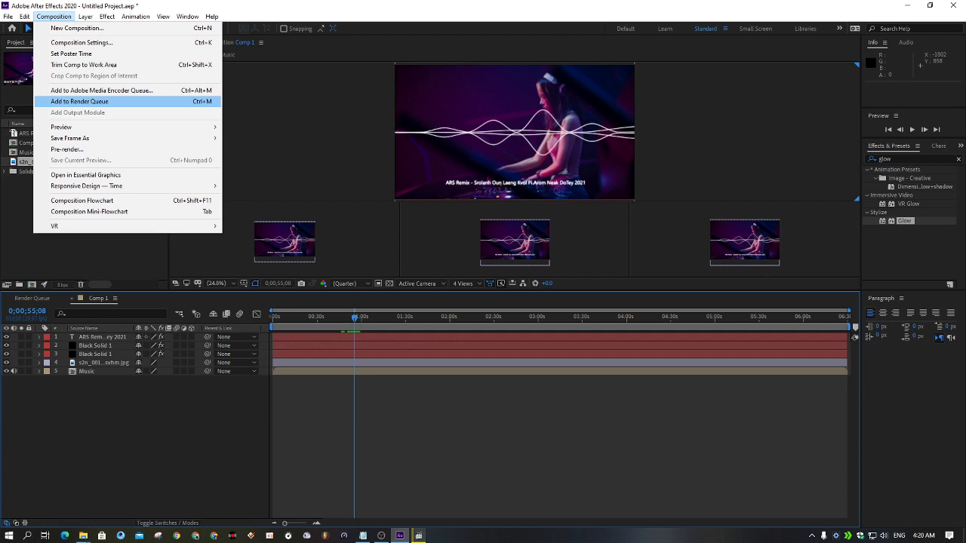
pyautogui.click(80, 102)
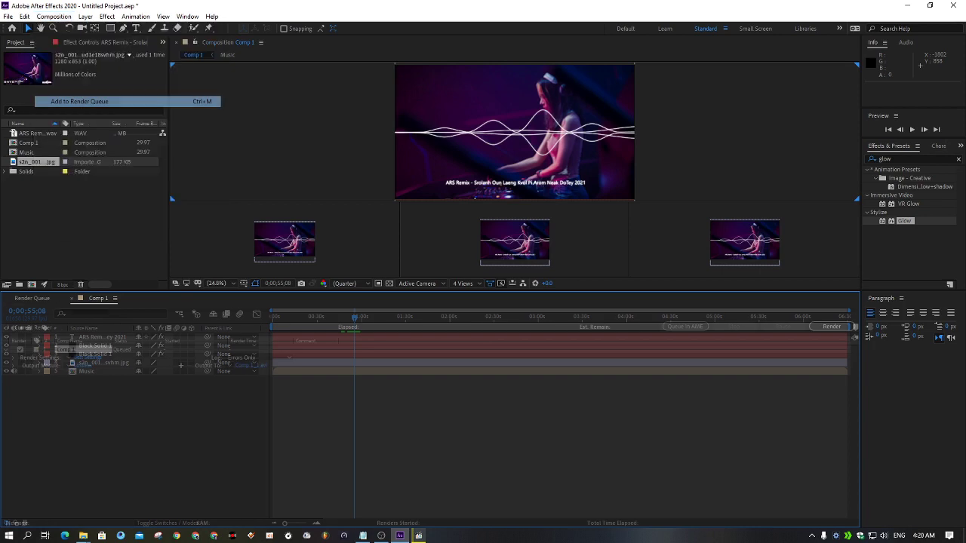
# Confirm Best Settings for rendering and Lossless AVI for the output module
pyautogui.click(87, 358)
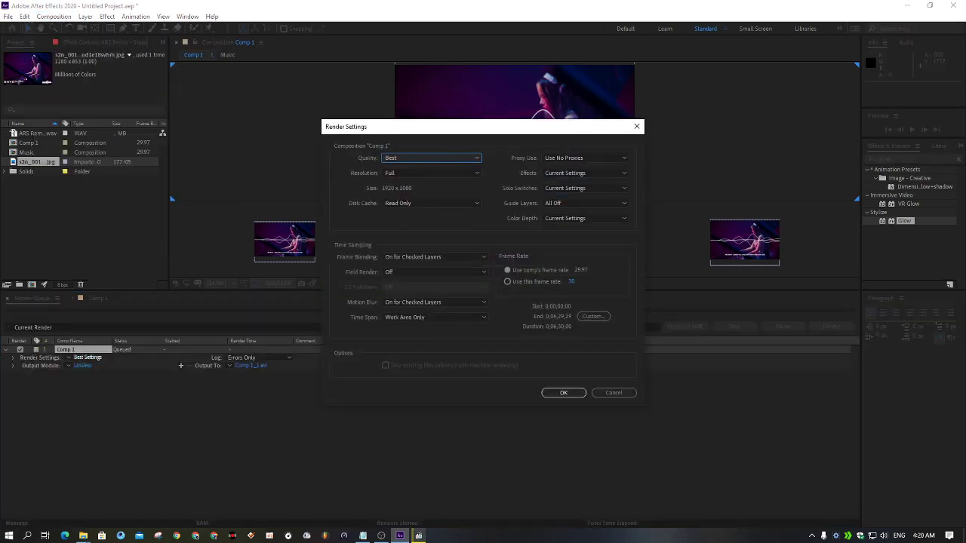
pyautogui.click(614, 392)
pyautogui.click(82, 365)
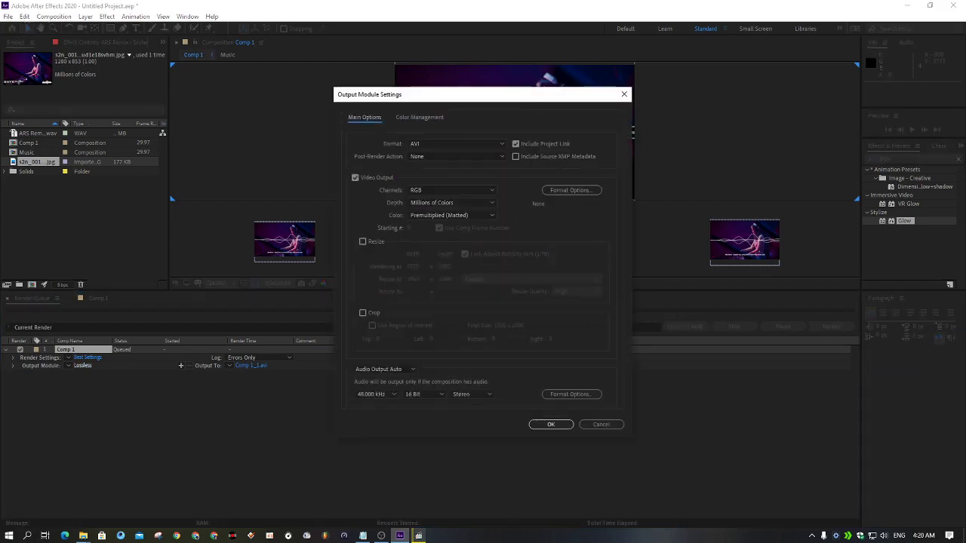
pyautogui.press('Return')
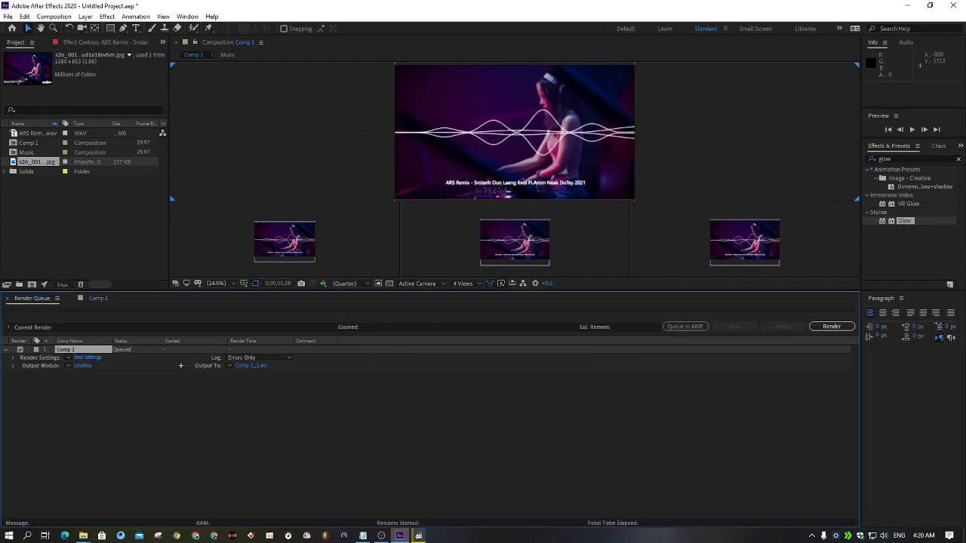
# Set the output file to Comp 1_1.avi and save
pyautogui.click(249, 365)
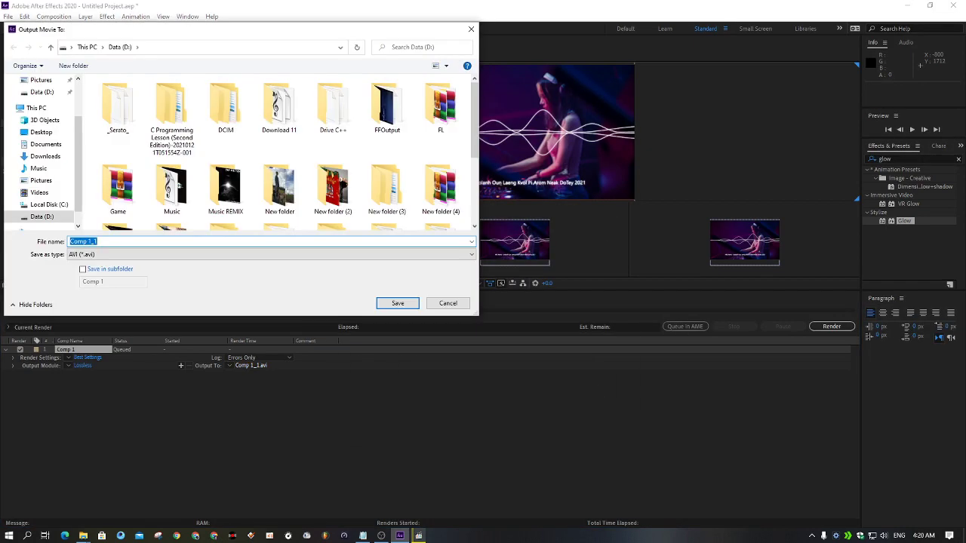
pyautogui.scroll(-2, 227, 189)
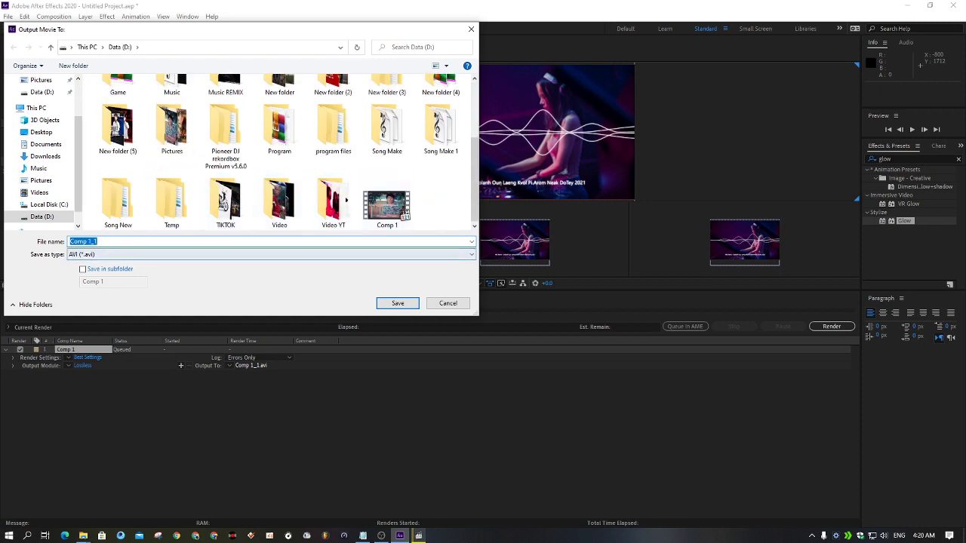
pyautogui.click(398, 303)
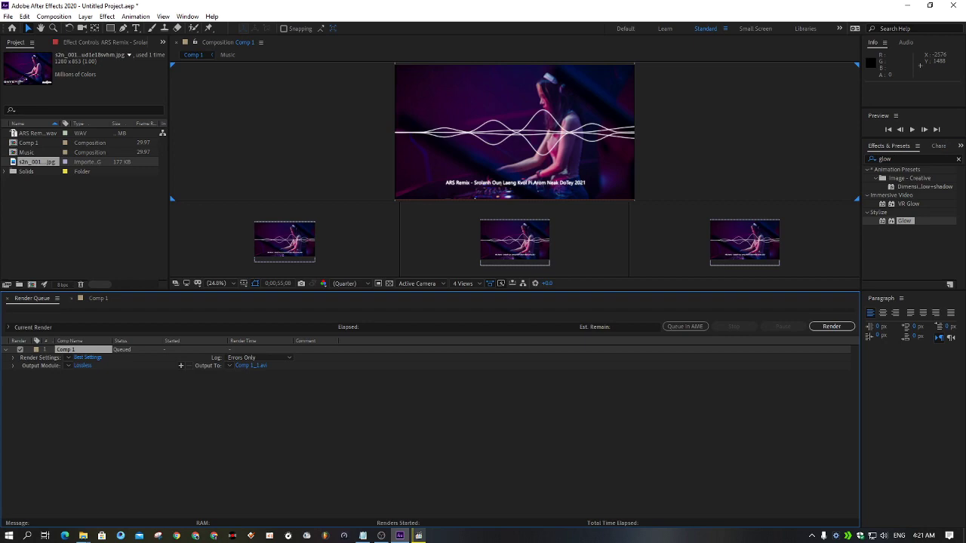
pyautogui.moveTo(381, 536)
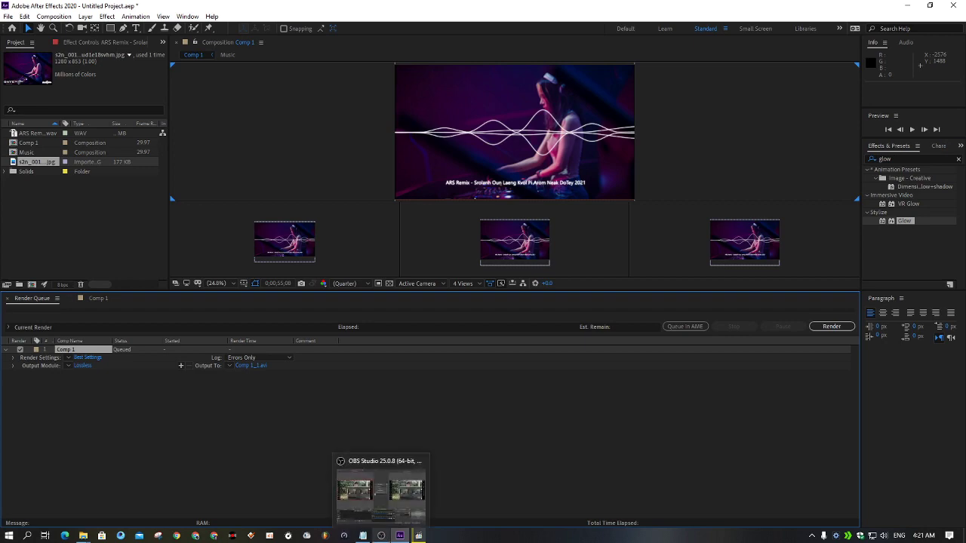